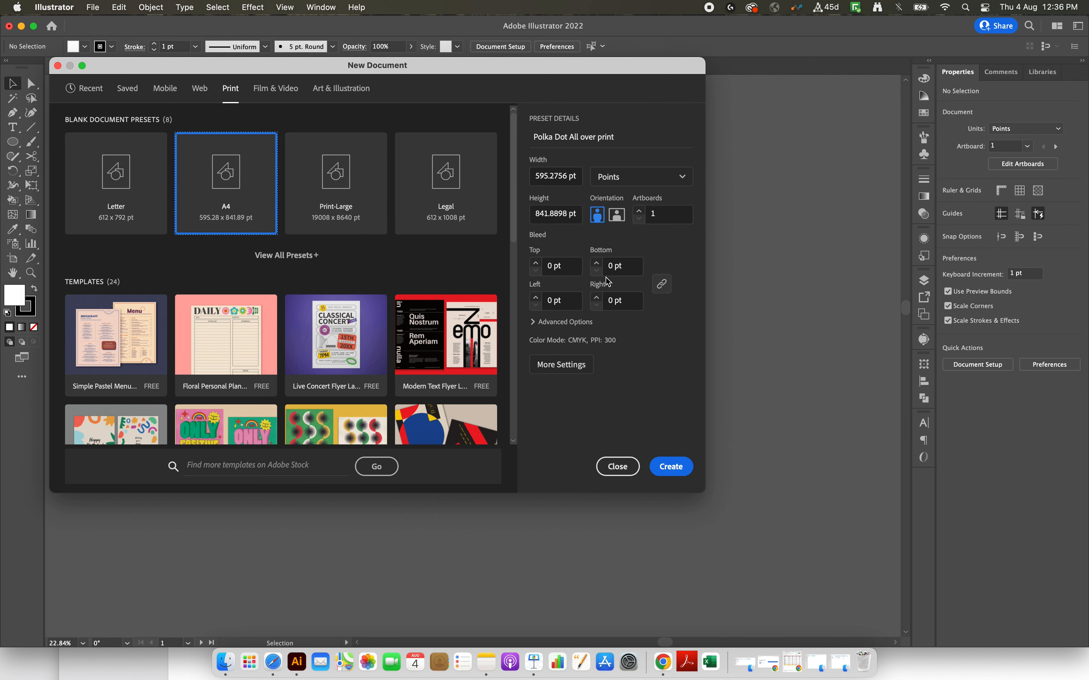
Step: Create the A4 portrait document named Polka Dot All over print and show its rulers in inches
left_click(673, 472)
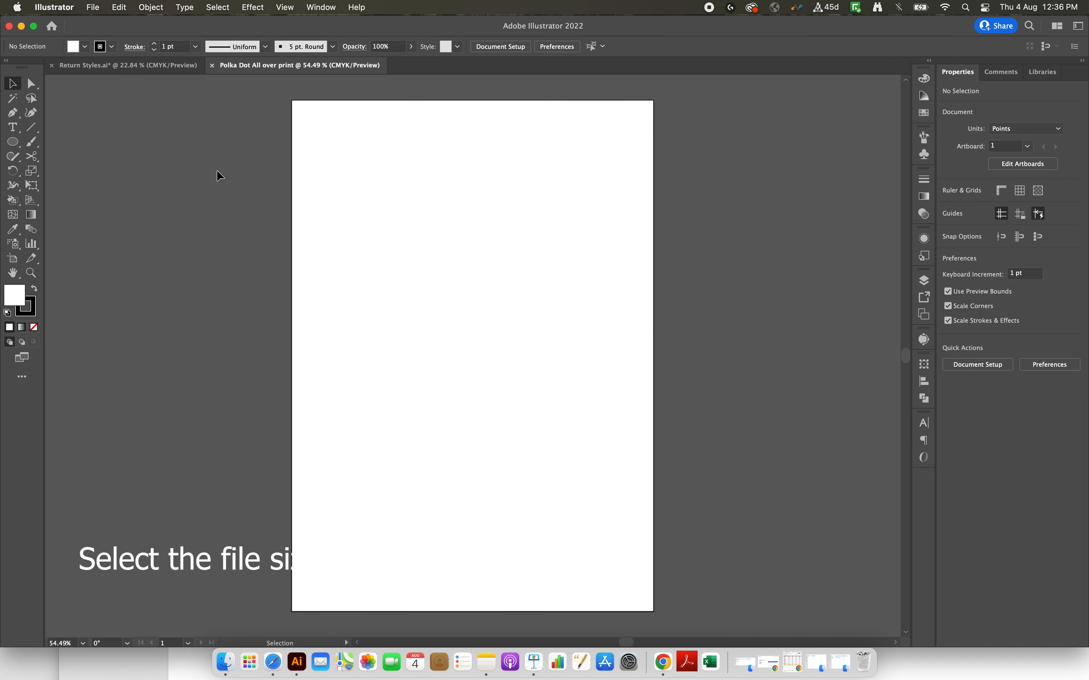
key("super+r")
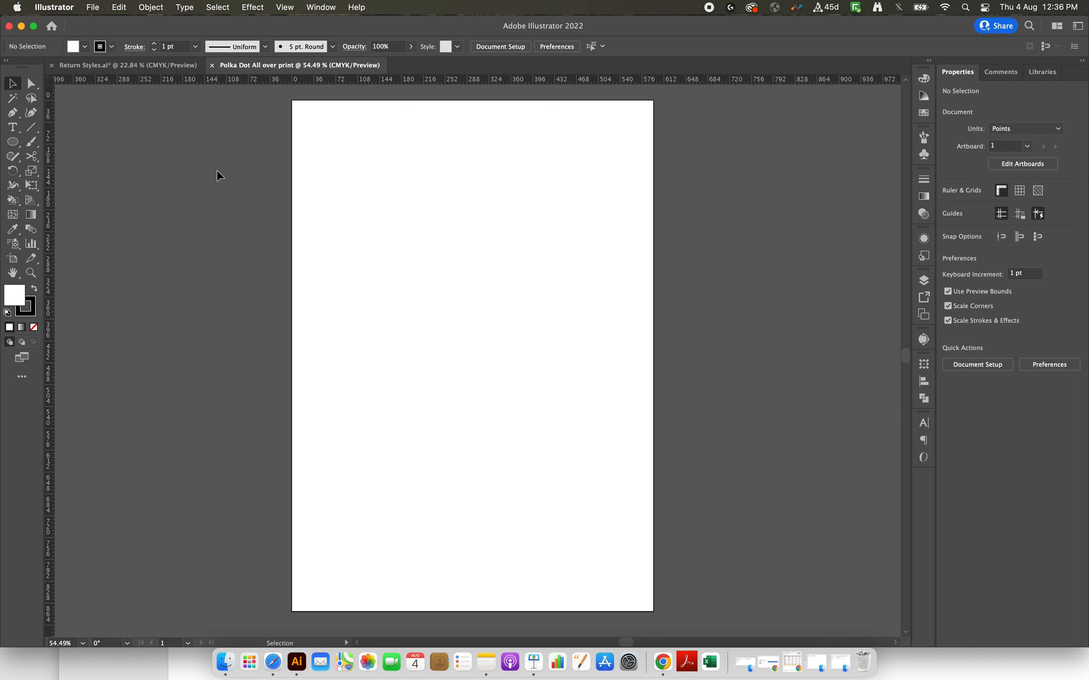
right_click(256, 80)
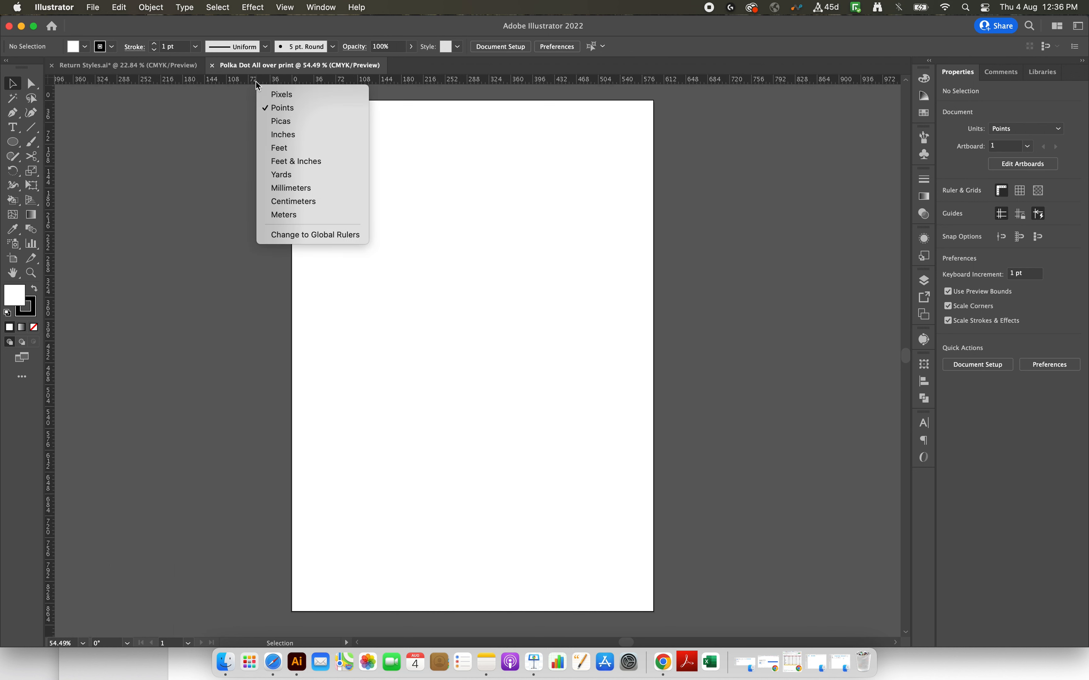
left_click(279, 135)
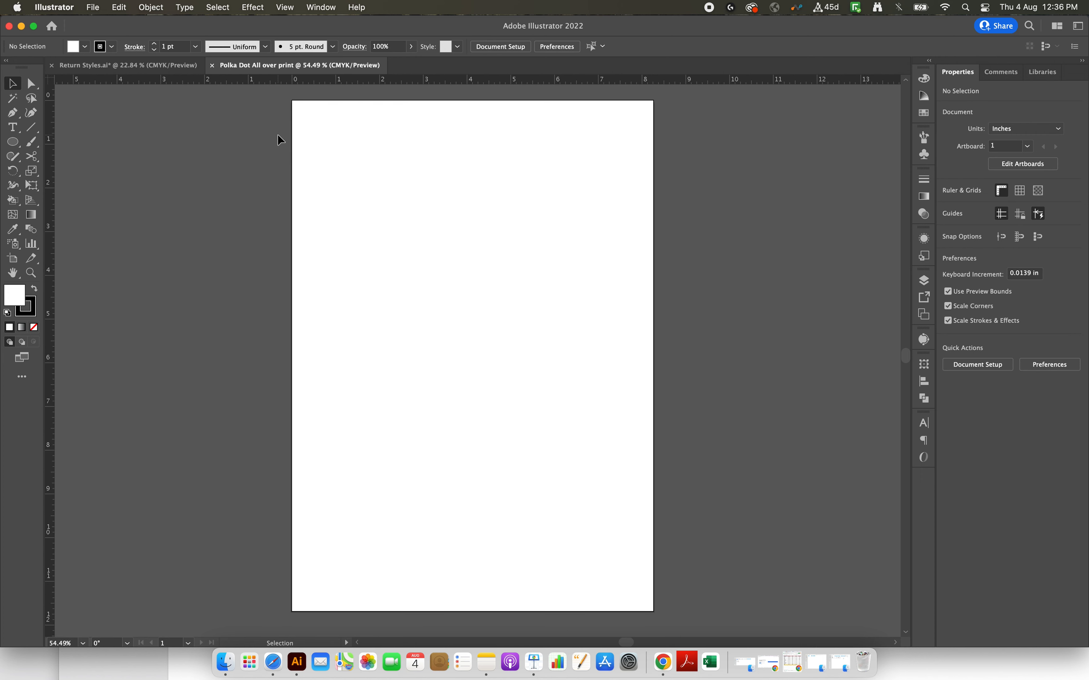
left_click(284, 7)
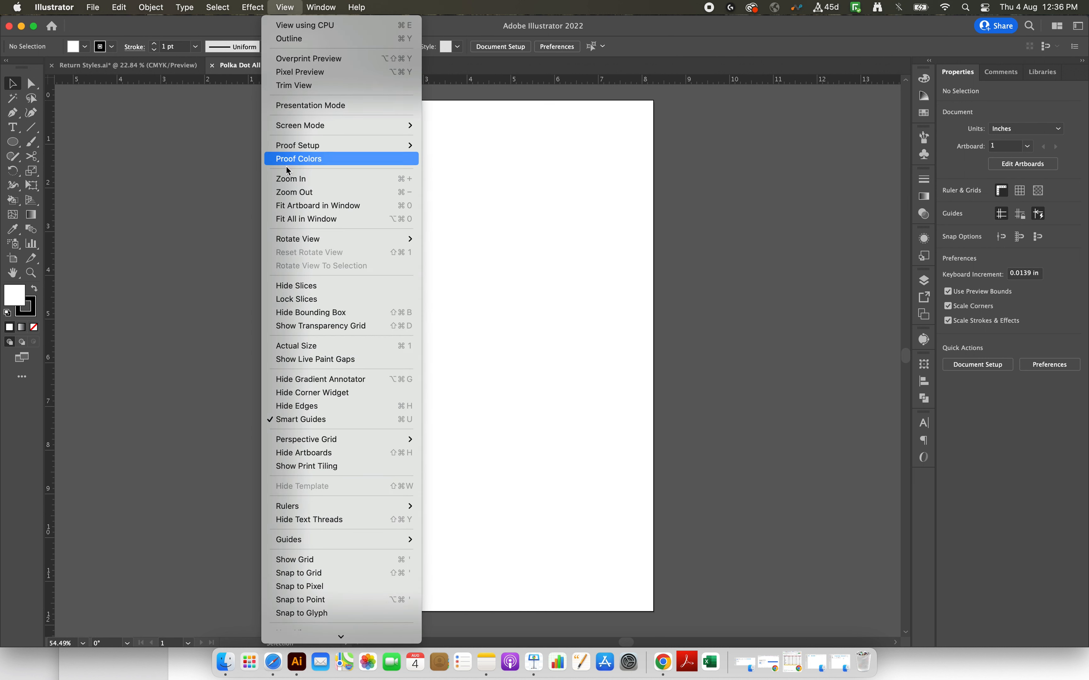
mouse_move(296, 506)
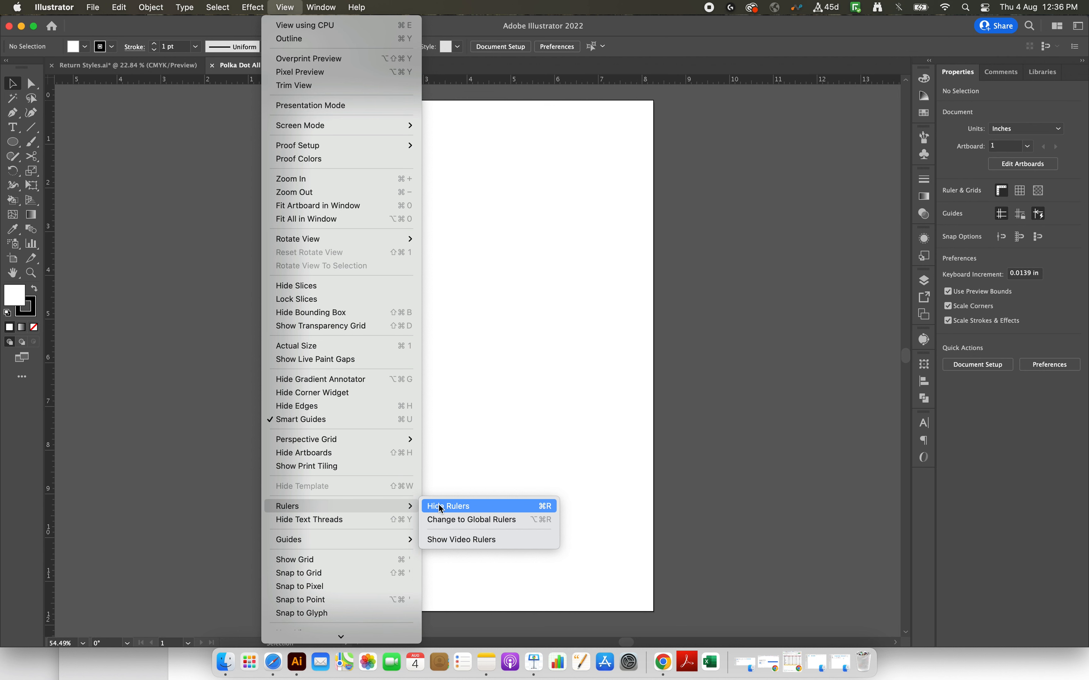
left_click(232, 510)
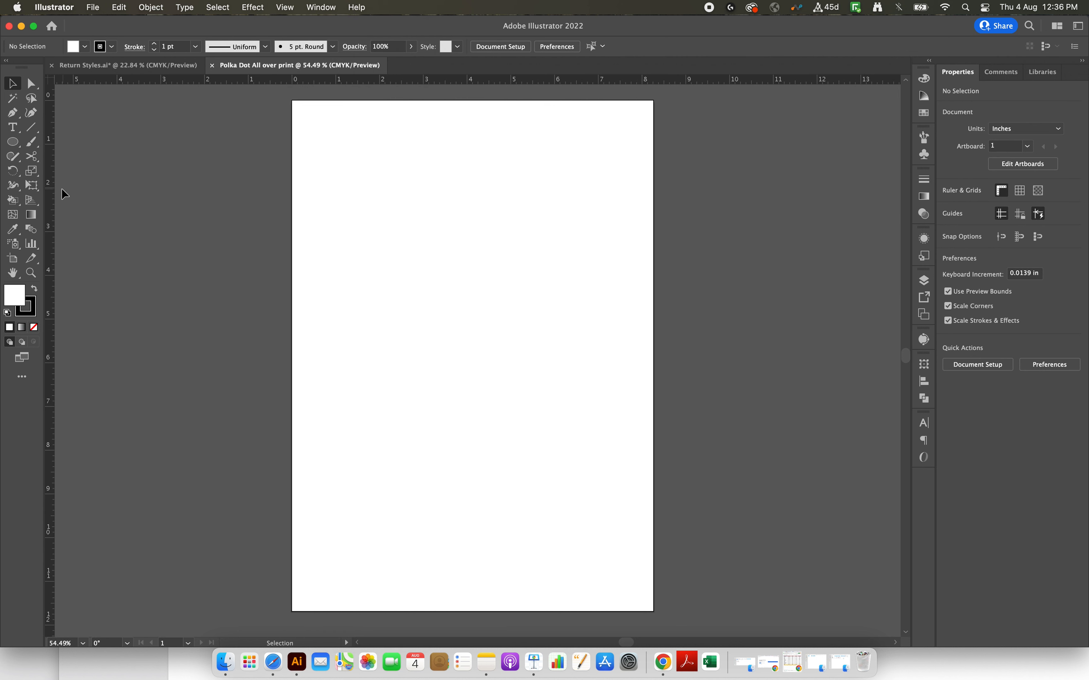
Step: Draw a square in the upper middle of the artboard with the Rectangle tool and scale it proportionally to a 3 in width
left_click_drag(13, 142, 71, 146)
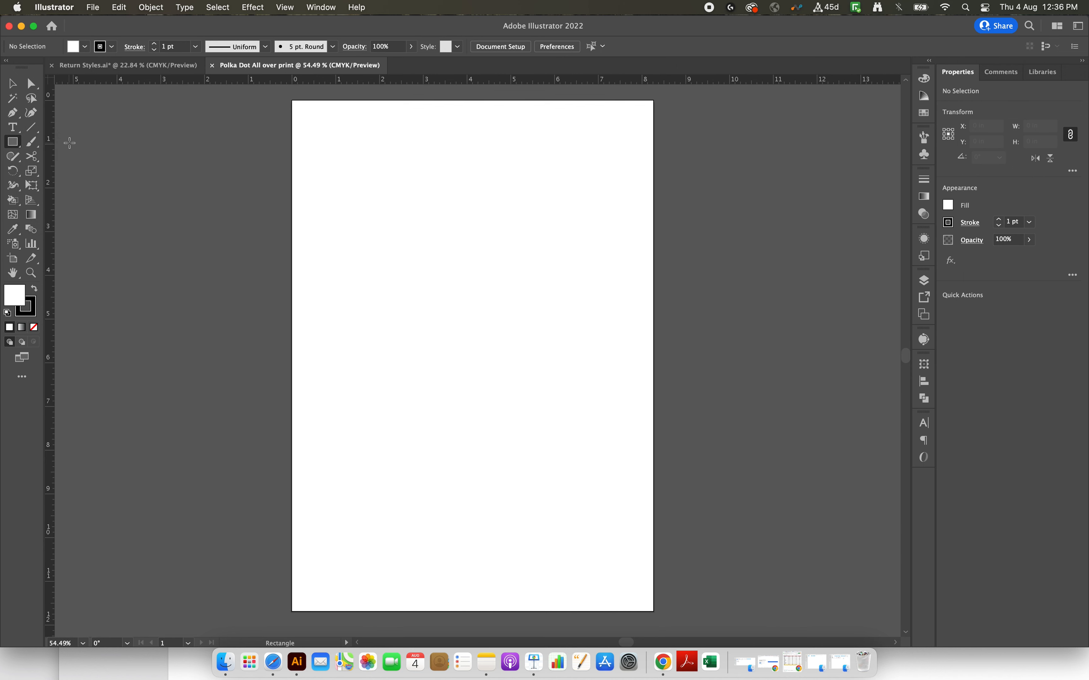
left_click_drag(401, 207, 468, 293)
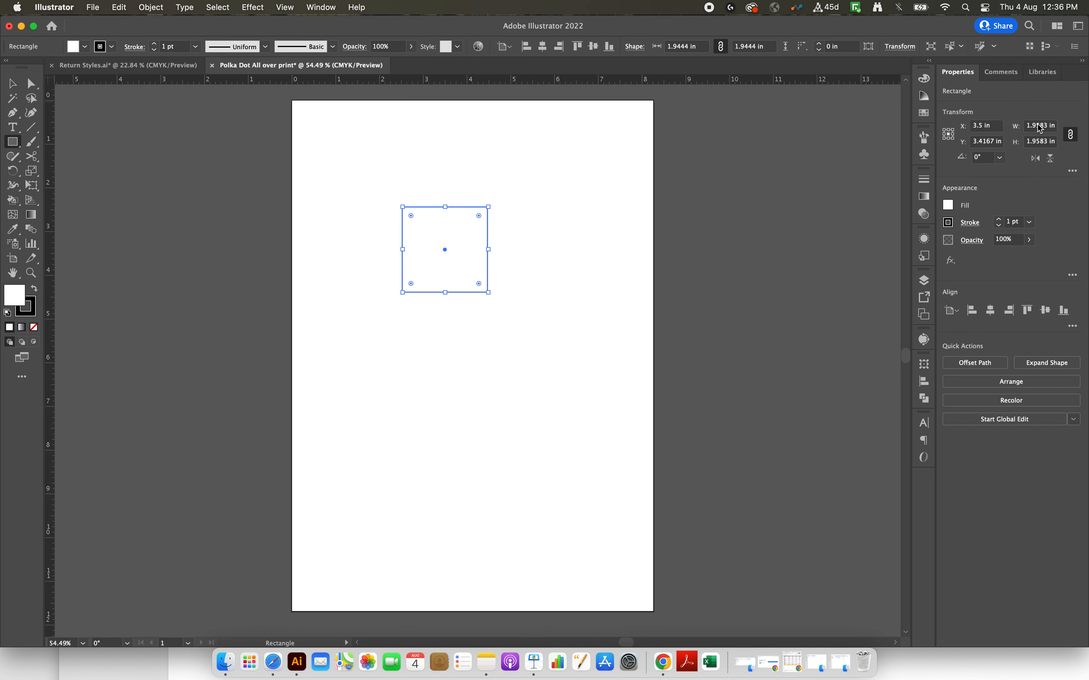
left_click(1038, 125)
left_click(1039, 126)
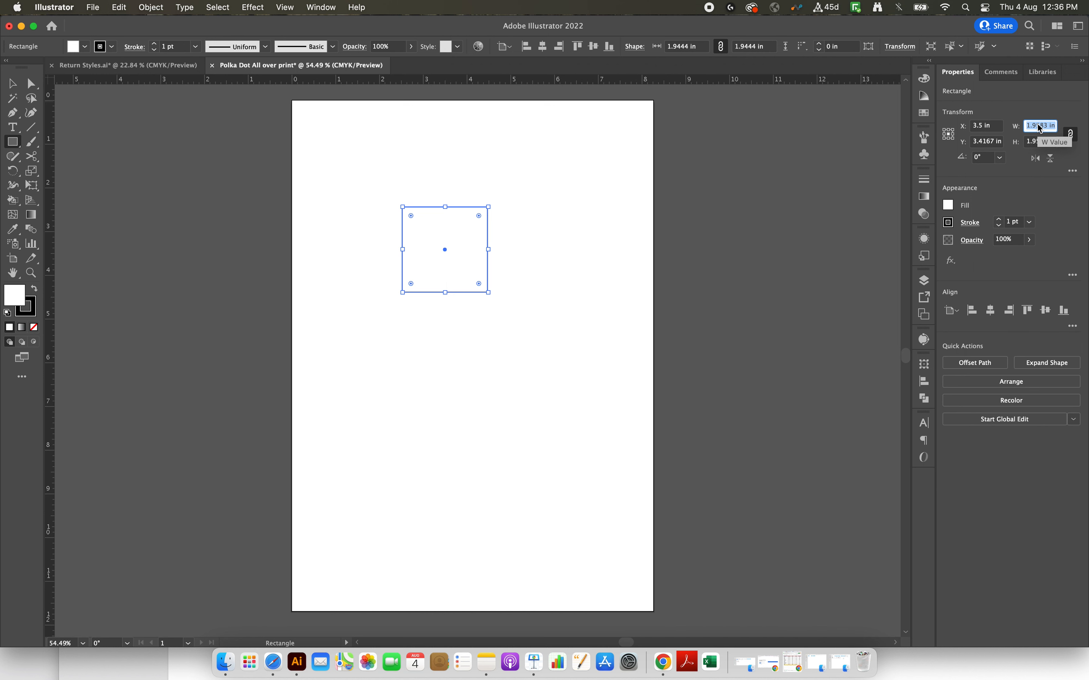
type("3")
key("Return")
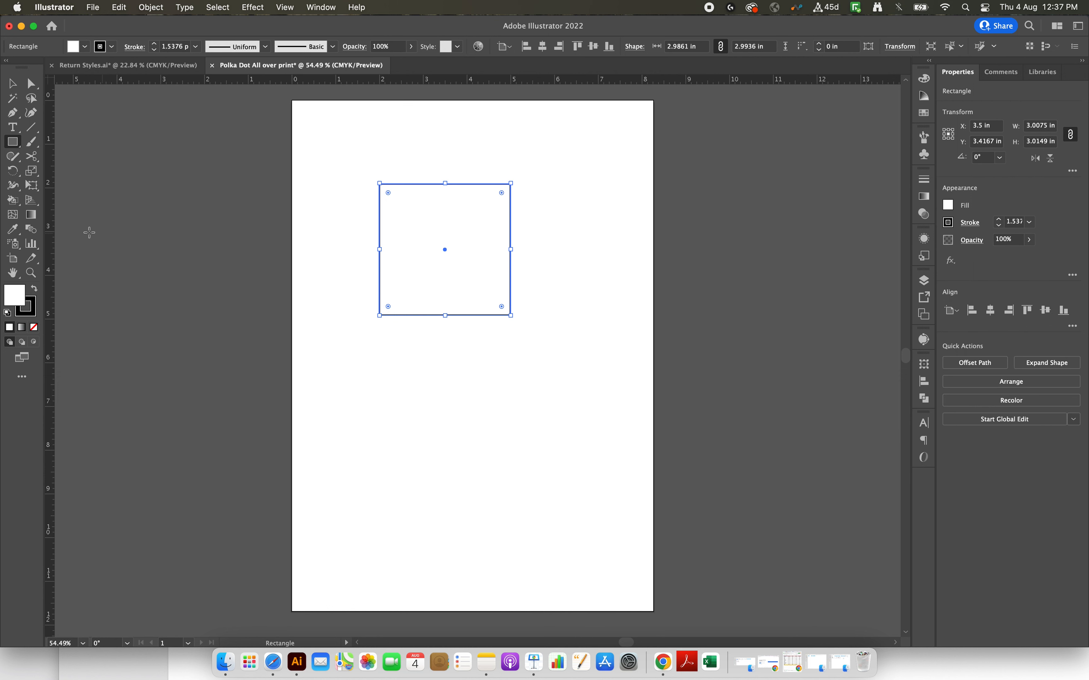
Step: Draw a circle above and left of the square with the Ellipse tool and scale it proportionally to a 1 in width
left_click_drag(15, 147, 47, 177)
left_click_drag(321, 148, 359, 184)
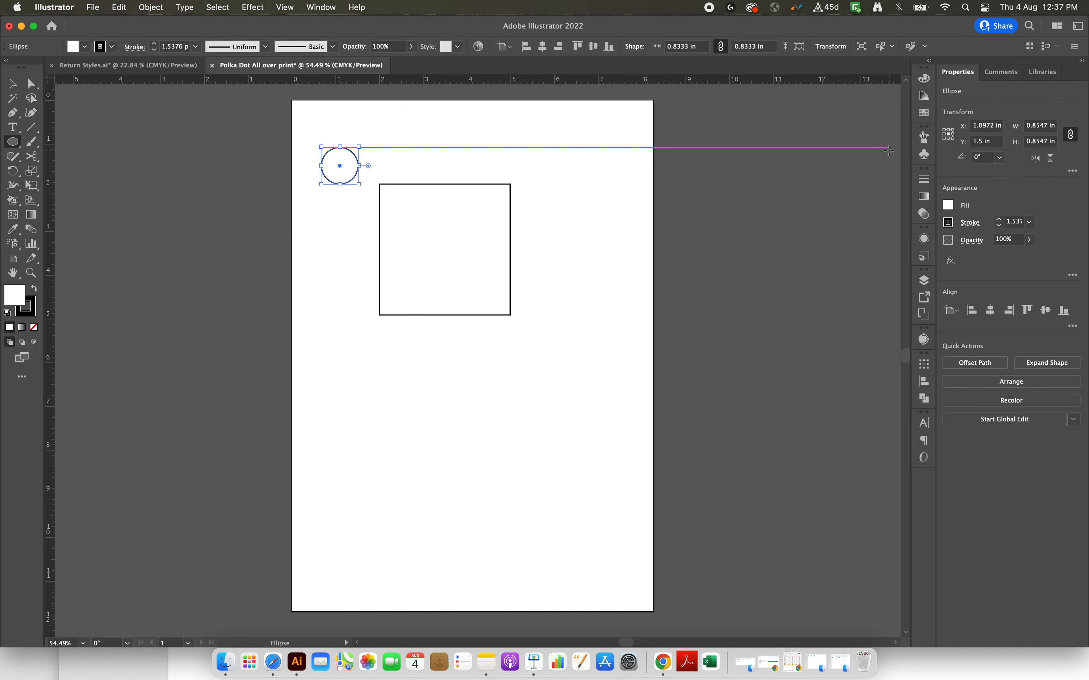
left_click(1045, 126)
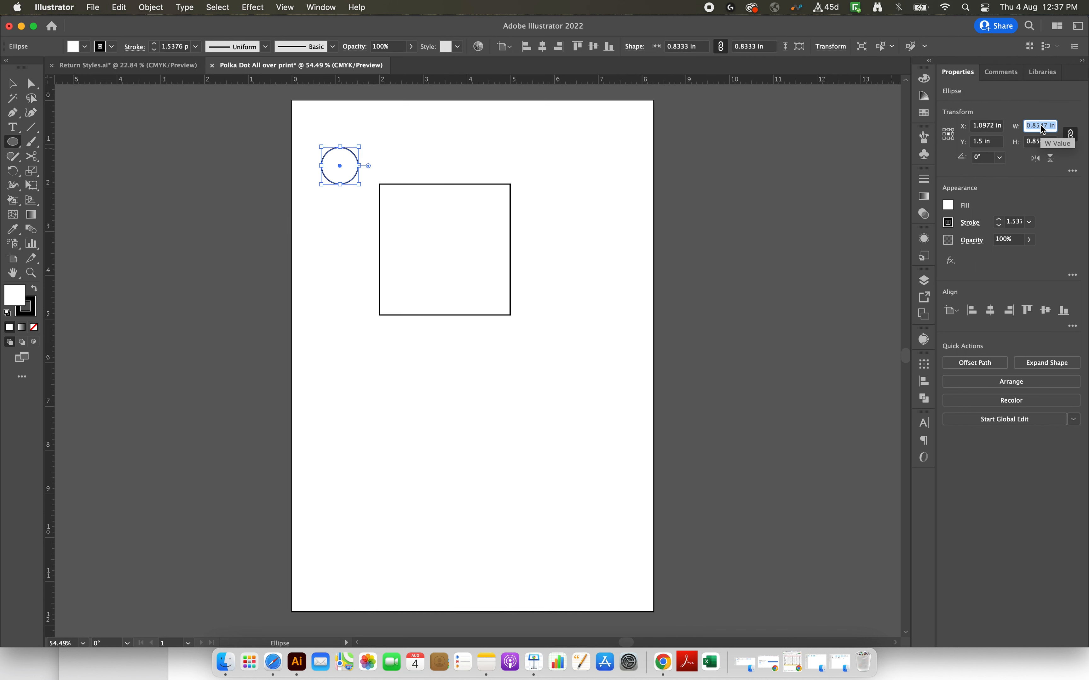
type("1")
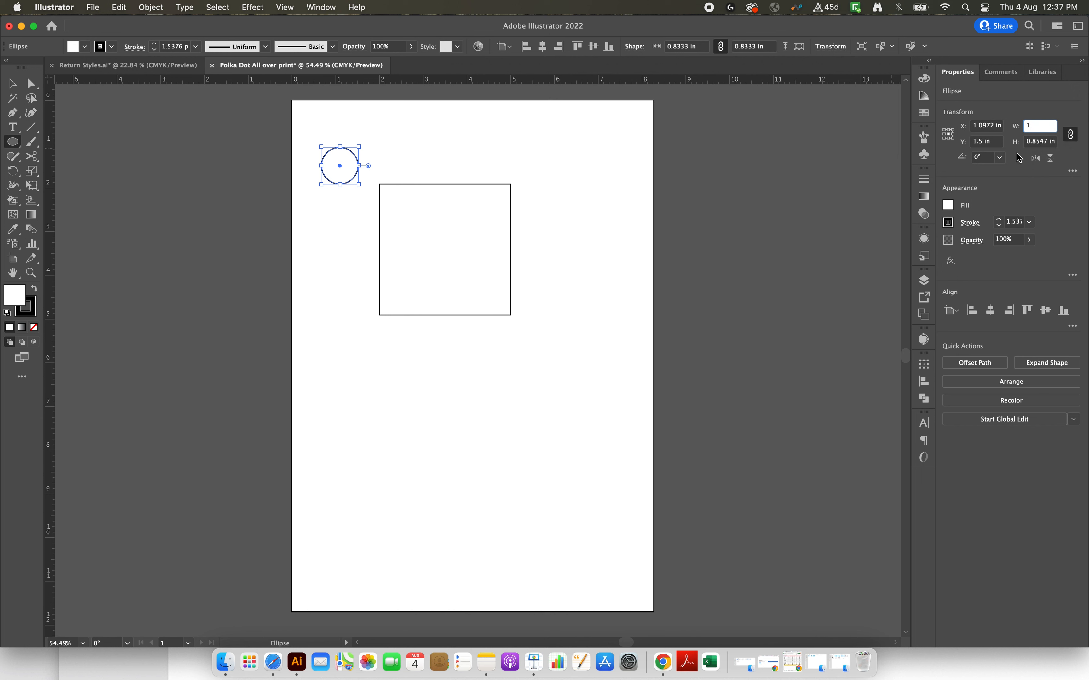
key("Return")
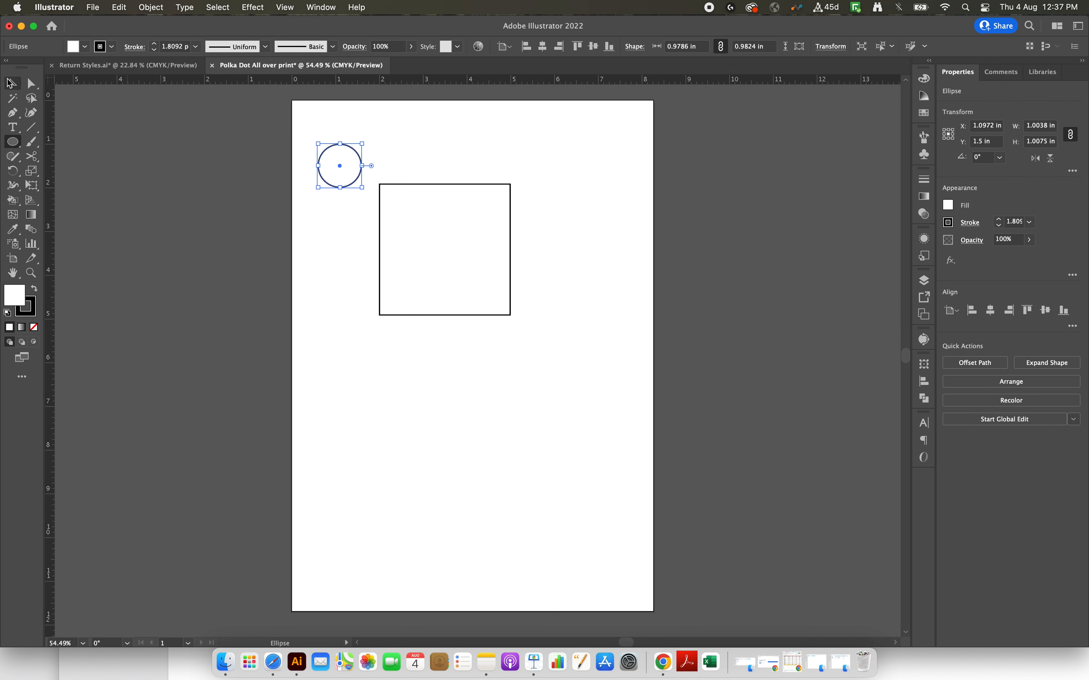
Step: Move the circle so that its center sits exactly on the square's upper-left corner, using smart guides
left_click(13, 84)
left_click(142, 169)
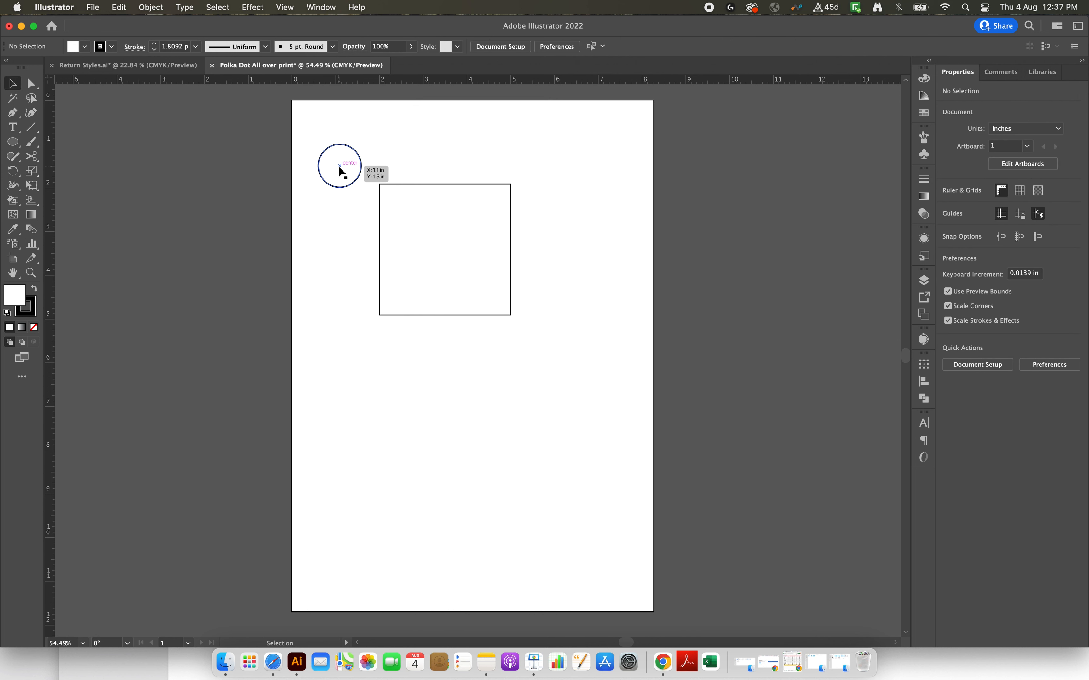
left_click(285, 7)
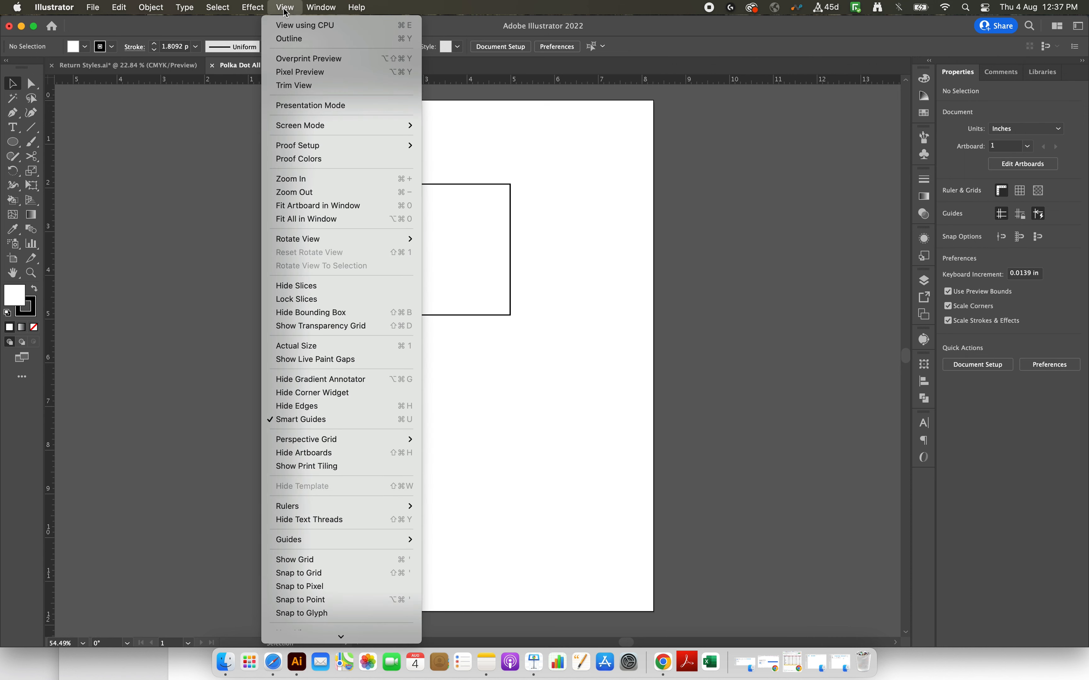
left_click(286, 421)
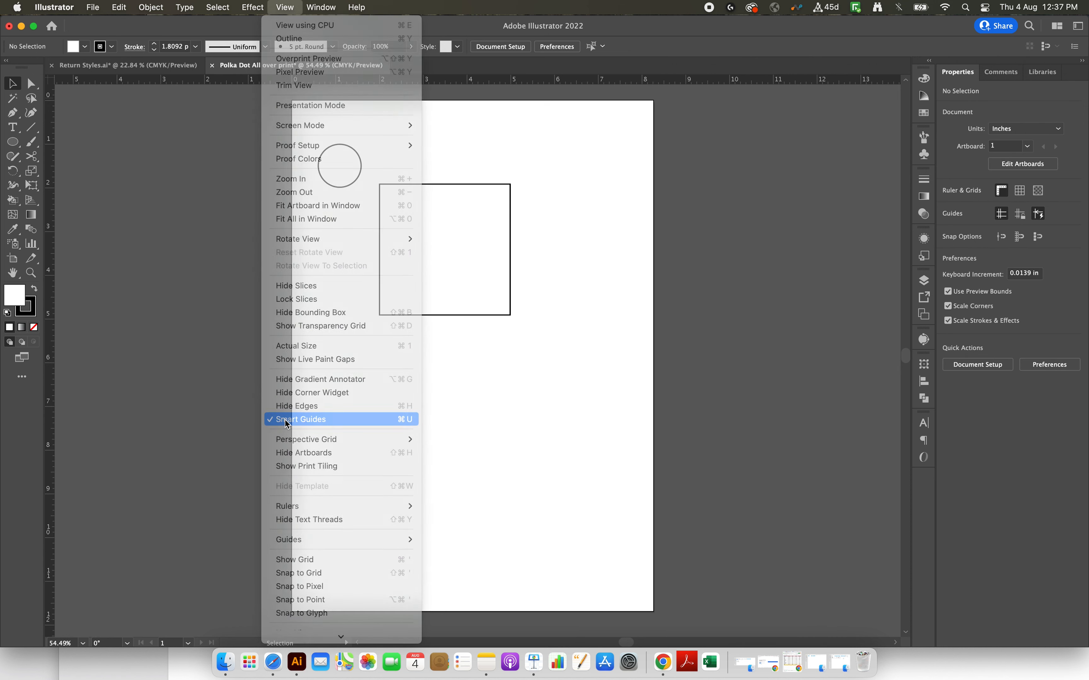
left_click(340, 166)
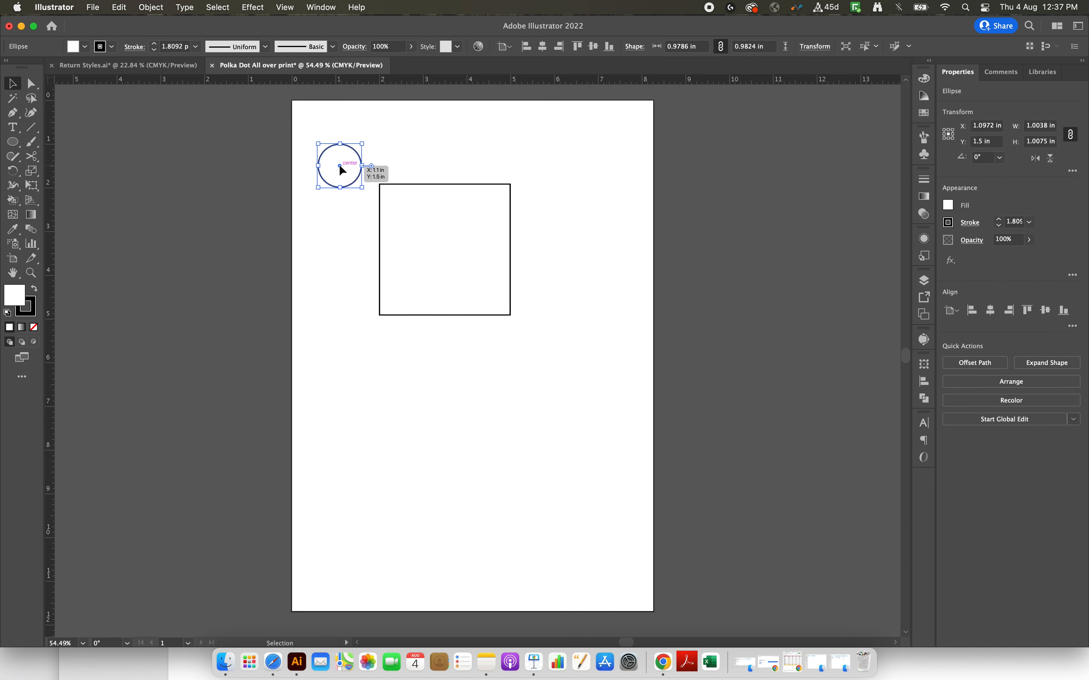
left_click_drag(339, 166, 379, 185)
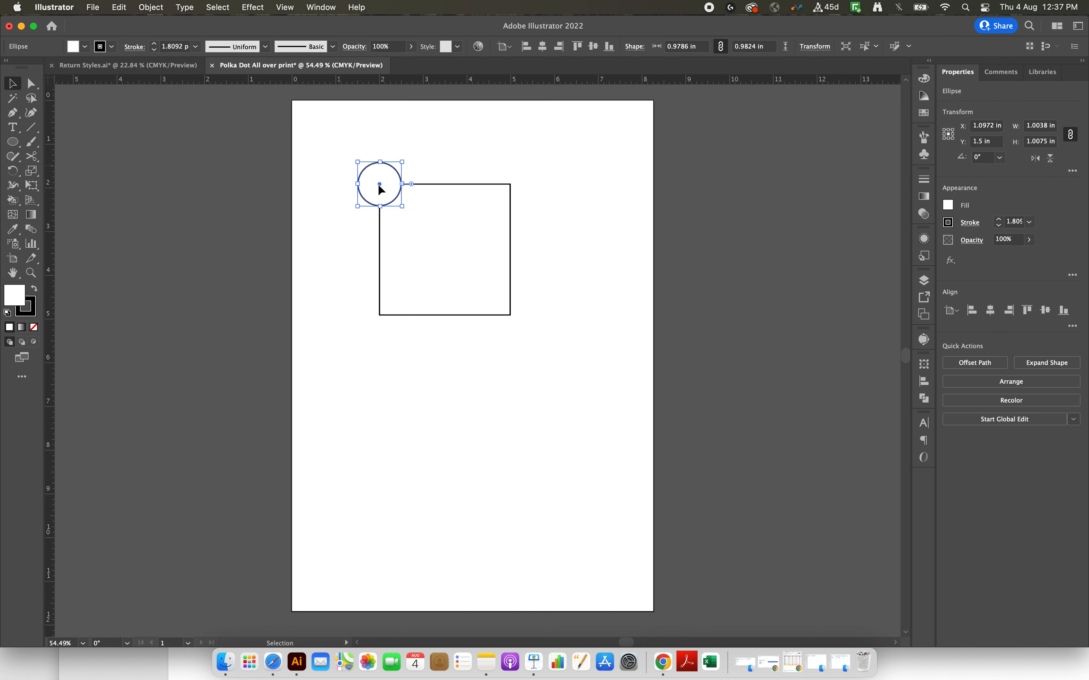
Step: Split the overlapping circle and square with Pathfinder Divide and ungroup the resulting pieces
left_click(342, 268)
left_click_drag(339, 269, 426, 155)
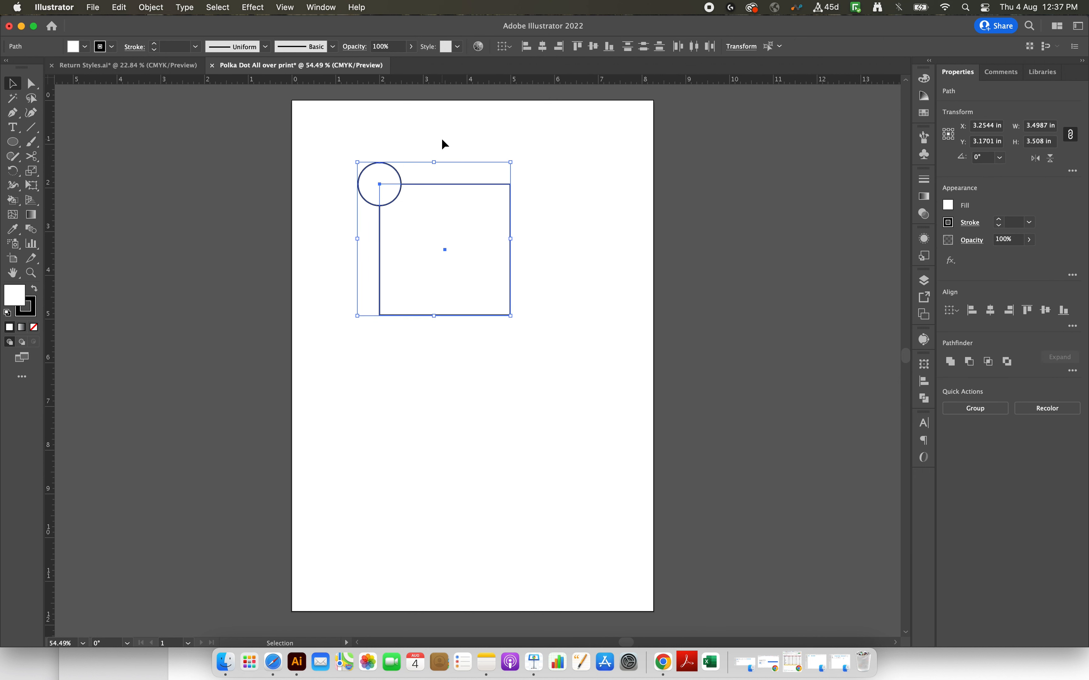
left_click(926, 399)
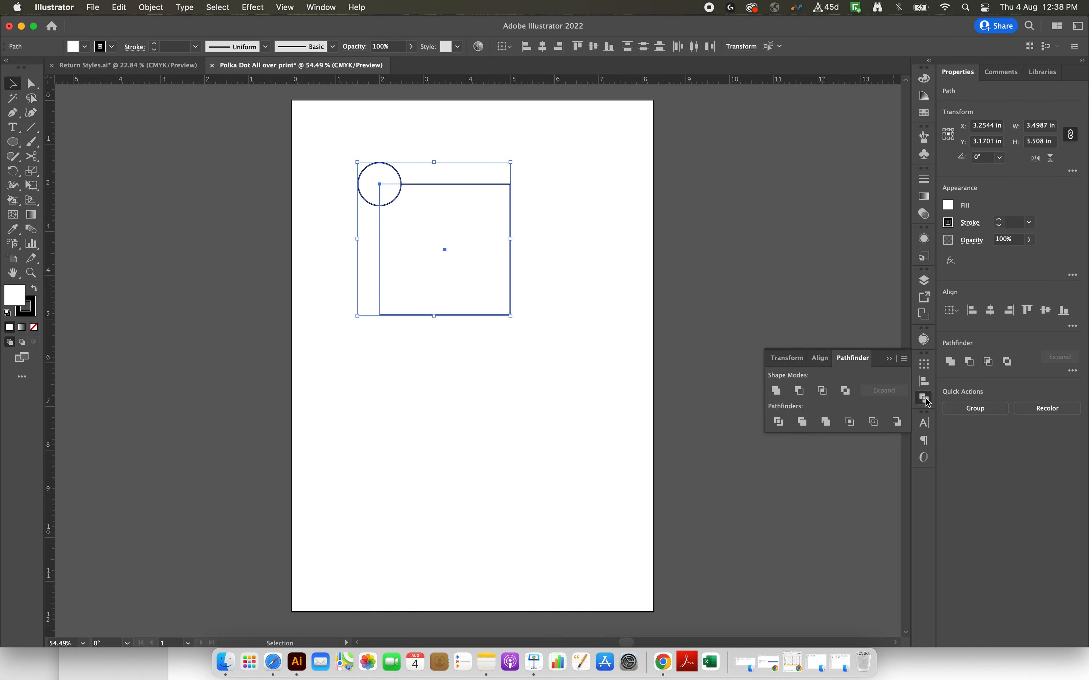
left_click(780, 422)
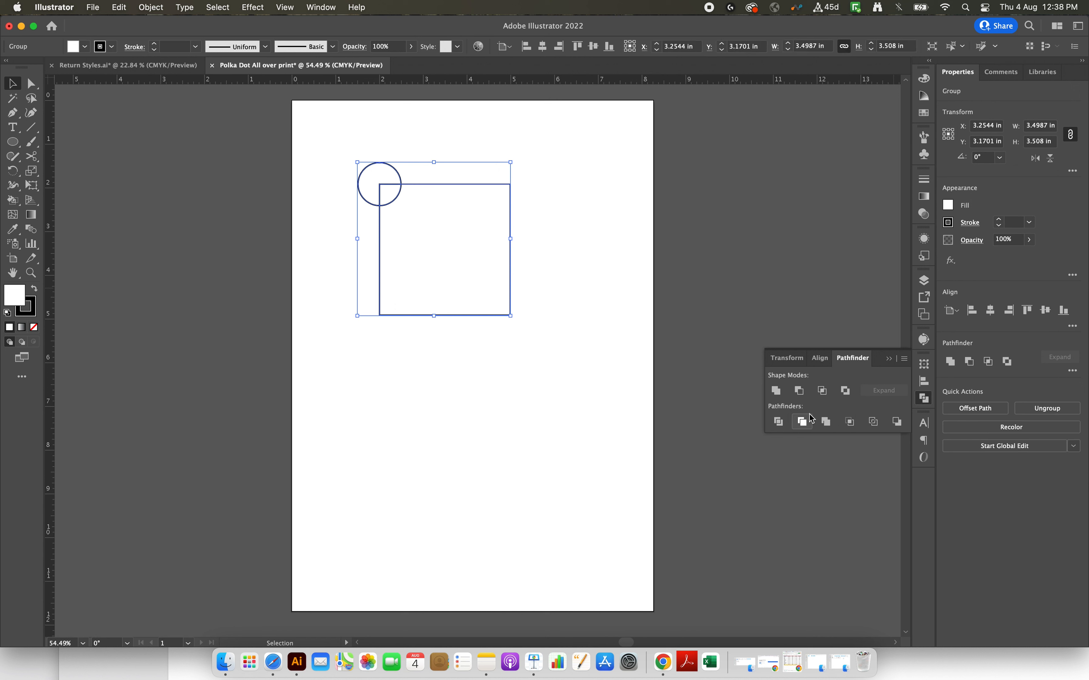
left_click(1048, 410)
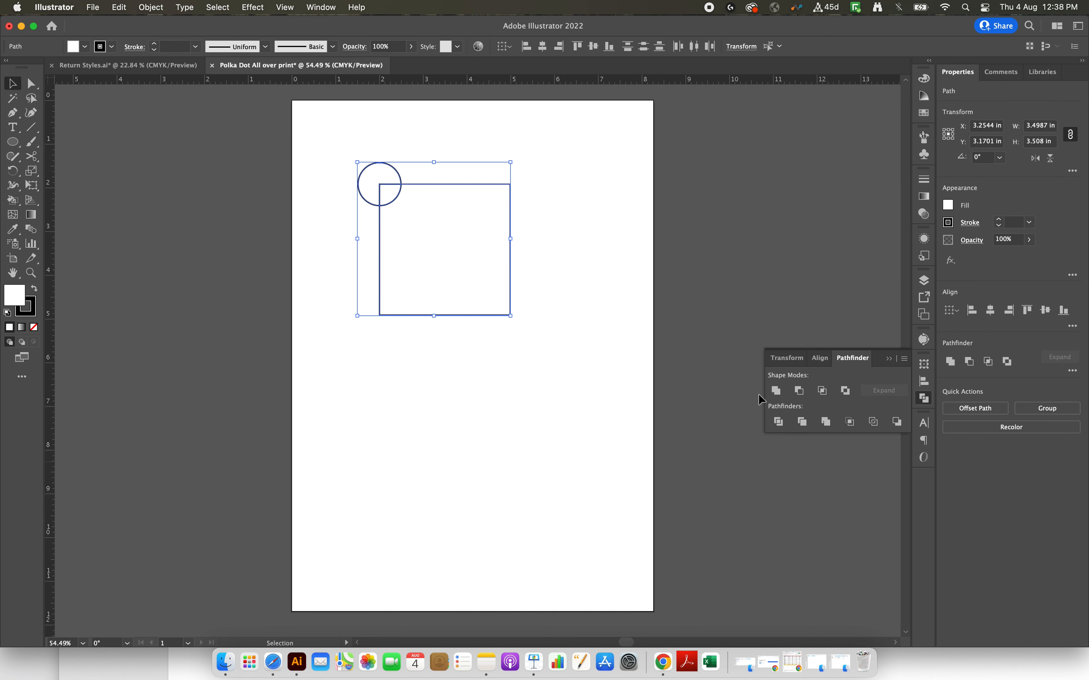
Step: Delete the part of the circle outside the square, keeping only the quarter circle in the corner
left_click(571, 218)
left_click(400, 182)
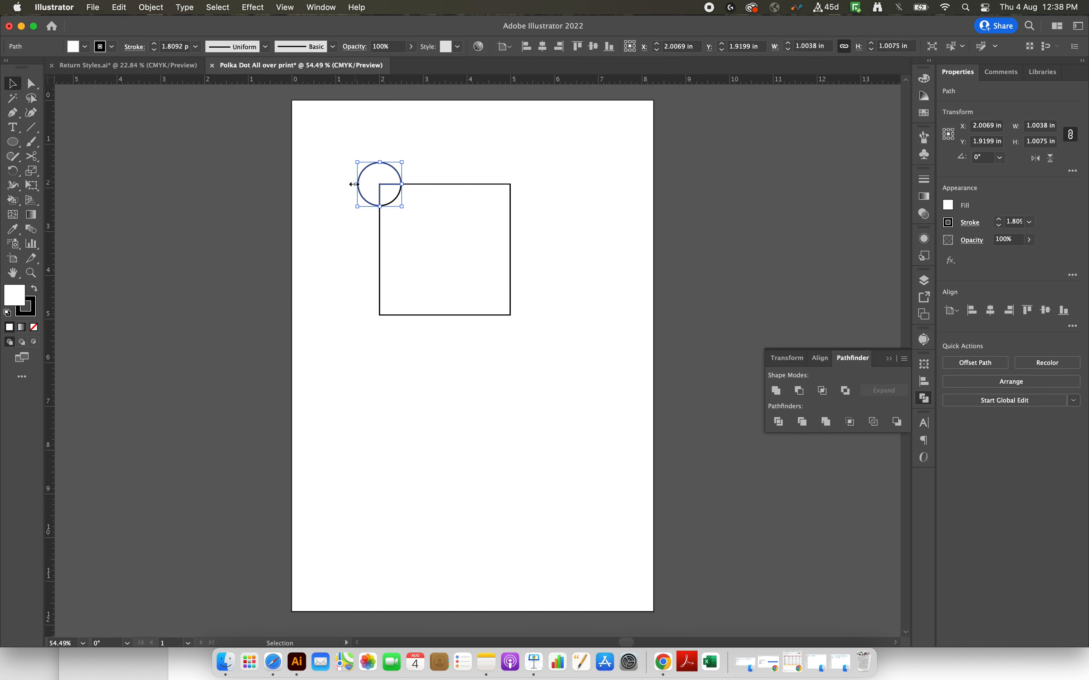
left_click(351, 185)
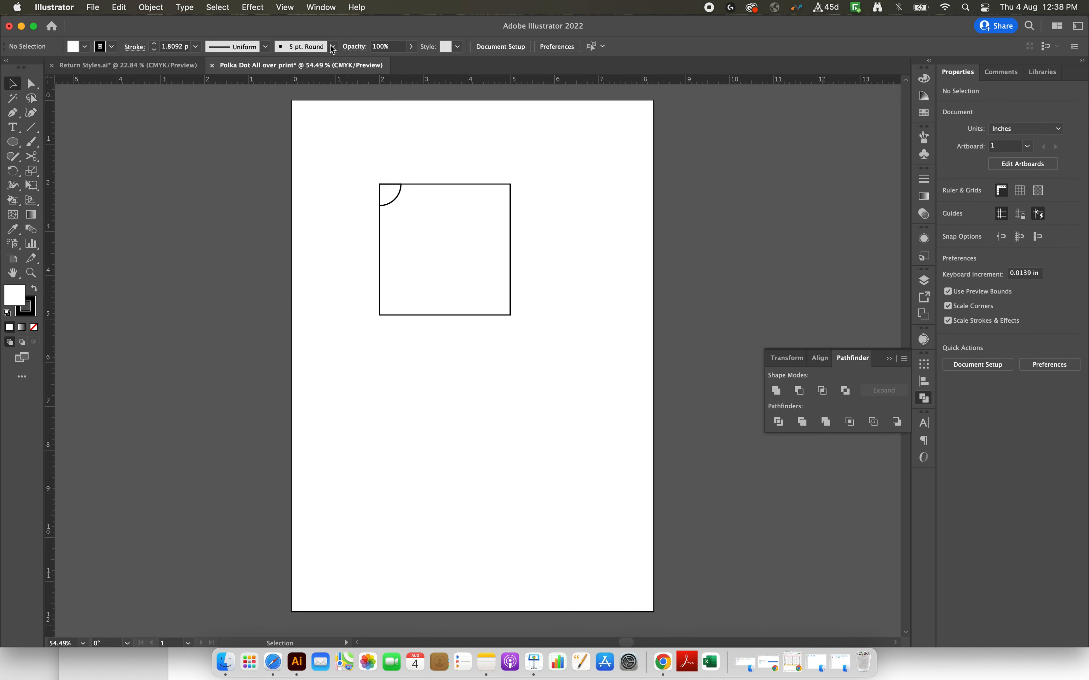
left_click(321, 7)
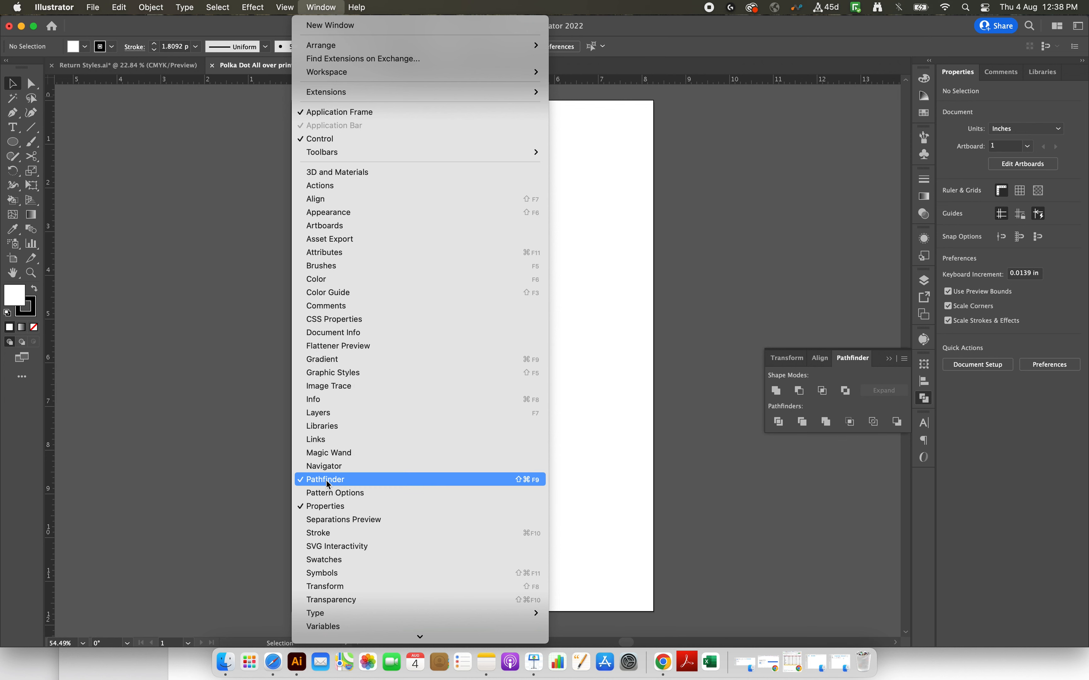
left_click(269, 497)
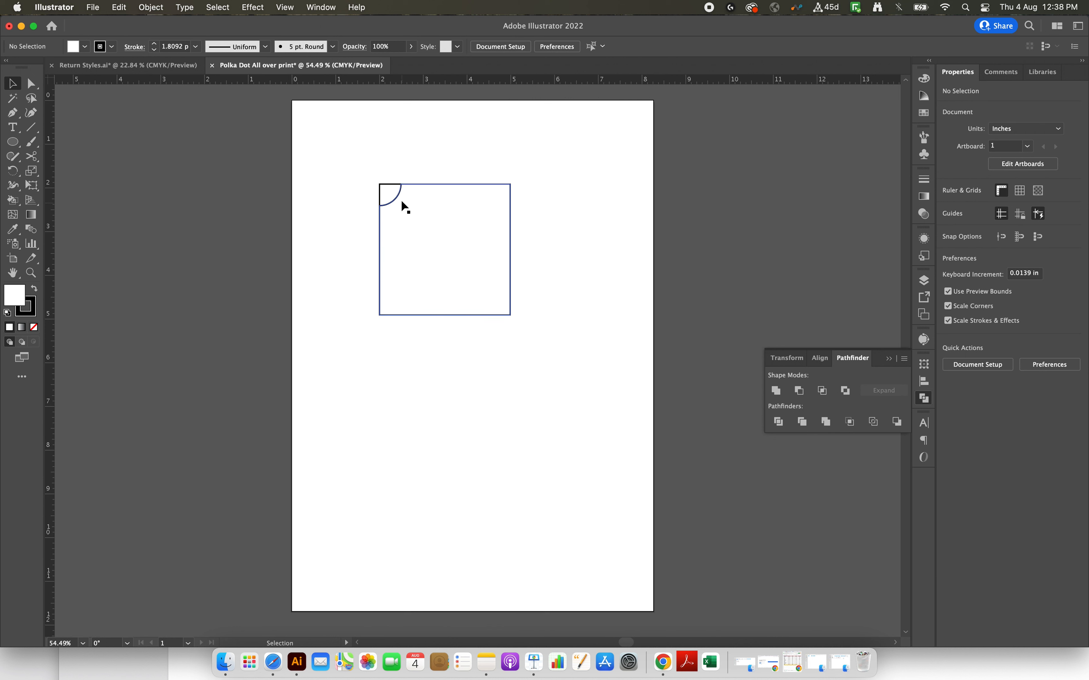
Step: Undo a trial copy of the quarter circle at the square's lower-left corner and paste a copy below the square instead
left_click_drag(397, 198, 401, 307)
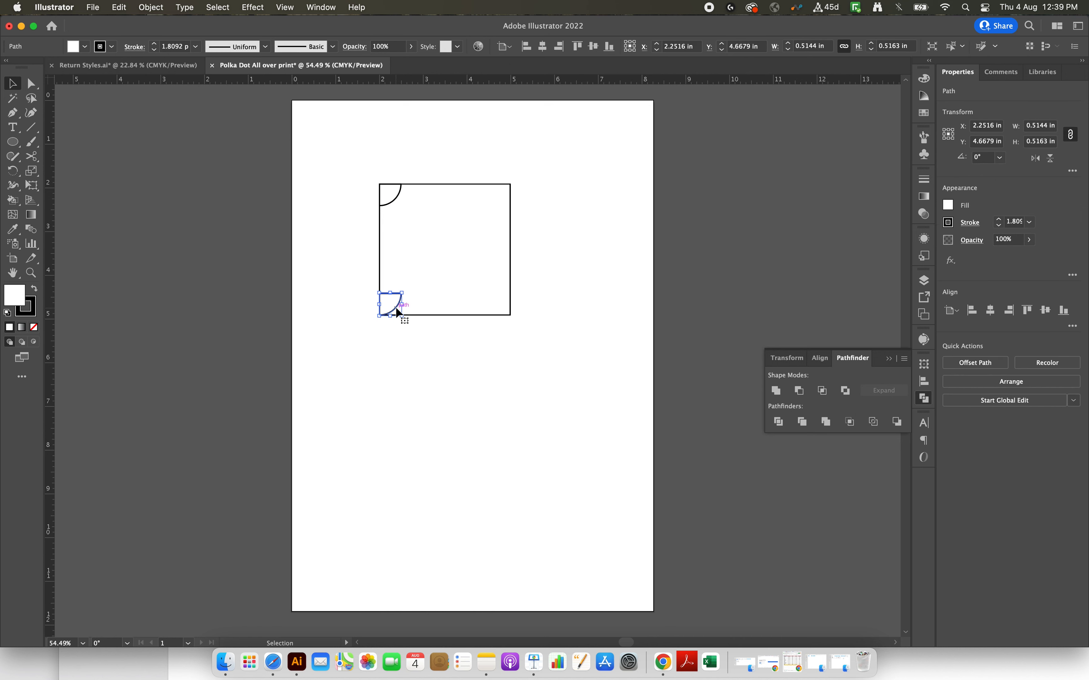
key("super+z")
key("a")
key("super+v")
key("v")
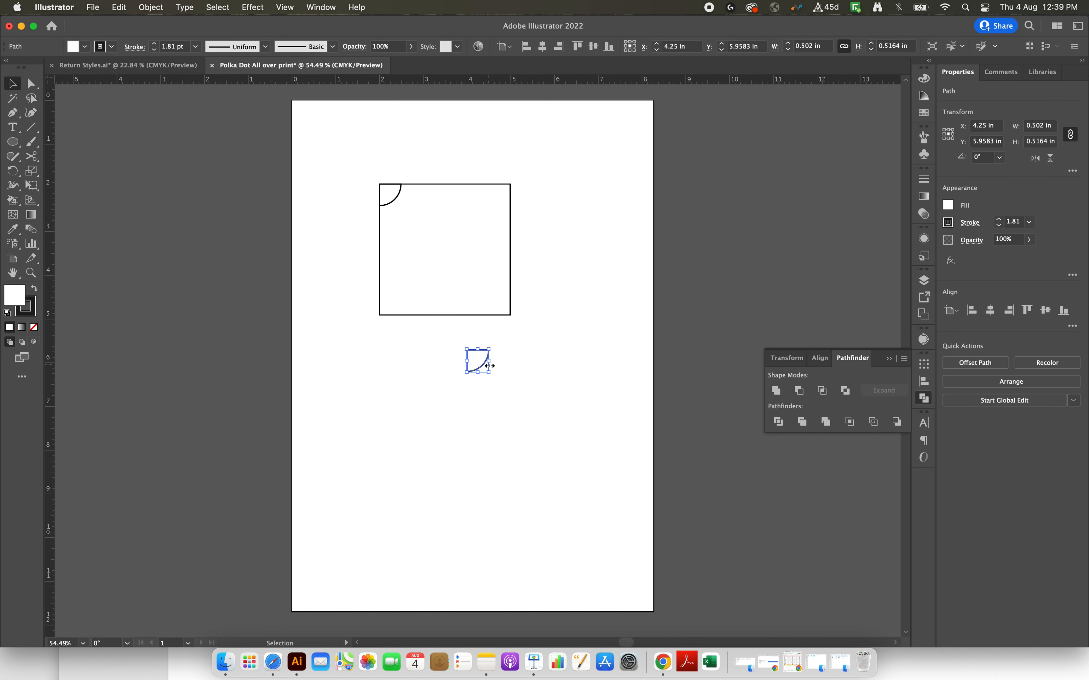
Step: Align the pasted quarter circle to the square's left and bottom edges as key object, and flip it vertically
left_click(473, 315, "shift")
left_click(473, 315)
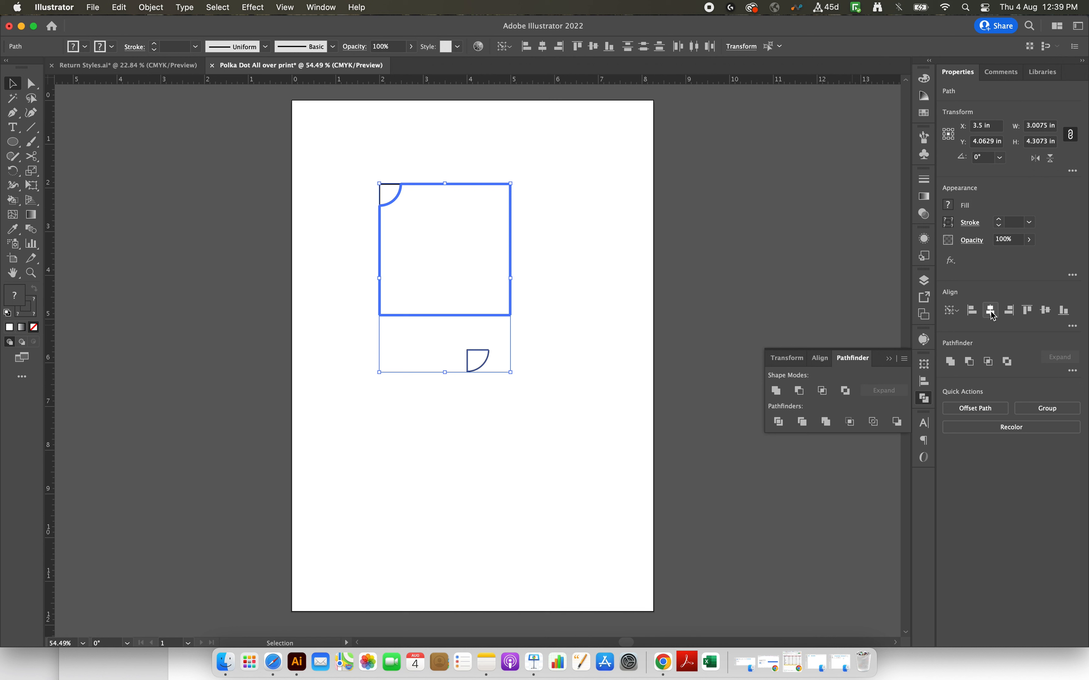
left_click(979, 313)
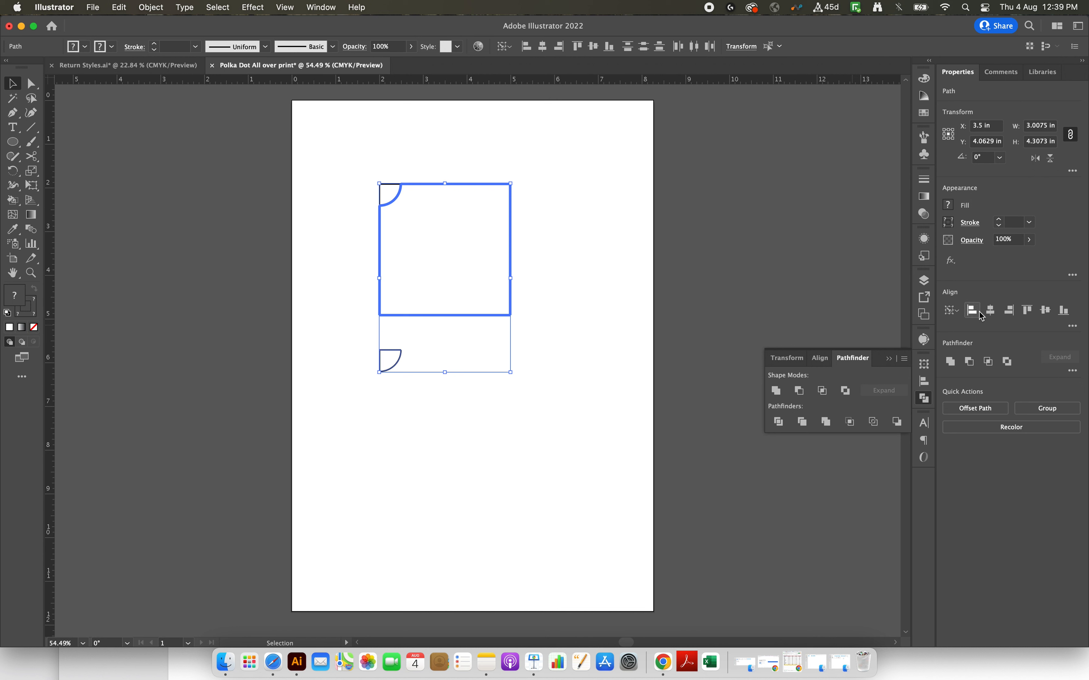
left_click(1065, 312)
left_click(510, 434)
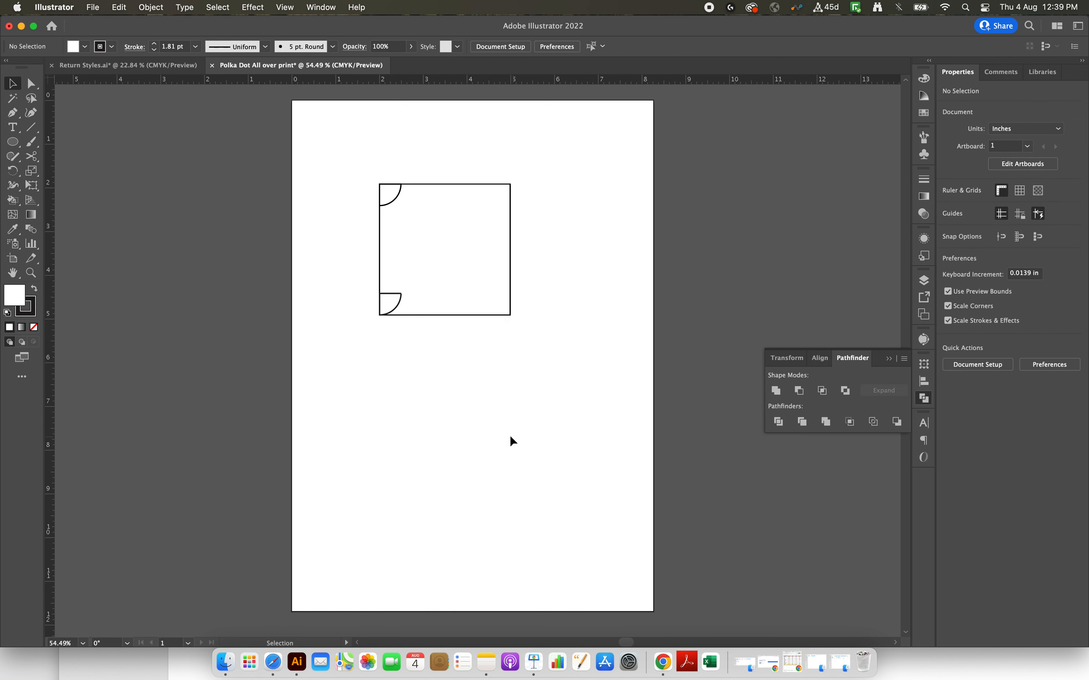
left_click(391, 303)
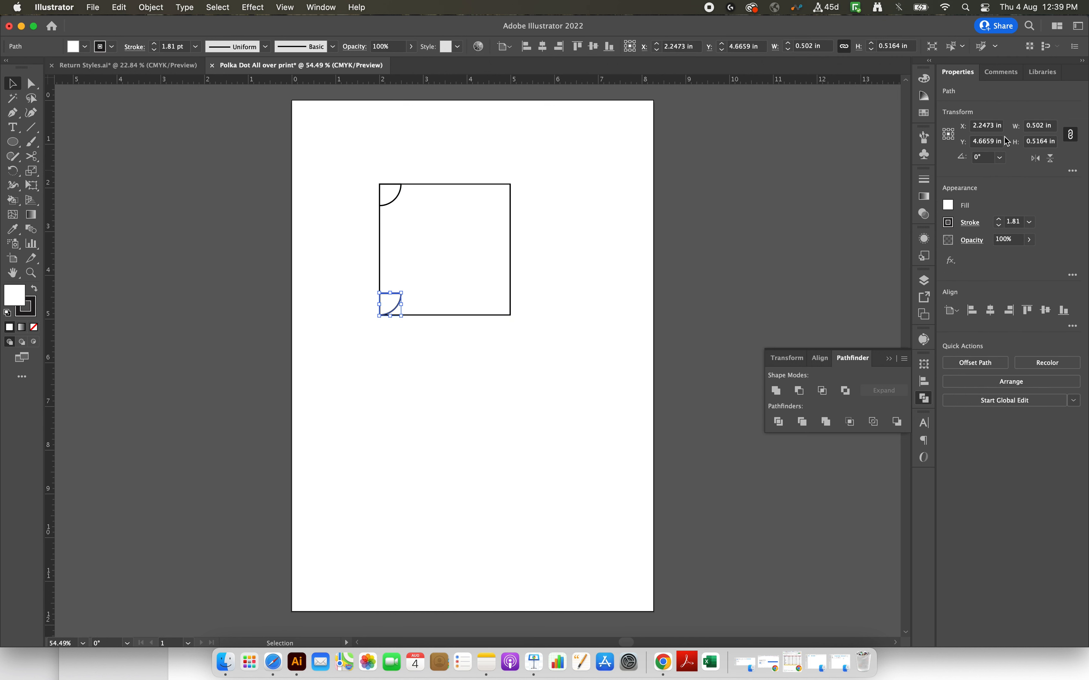
left_click(1052, 157)
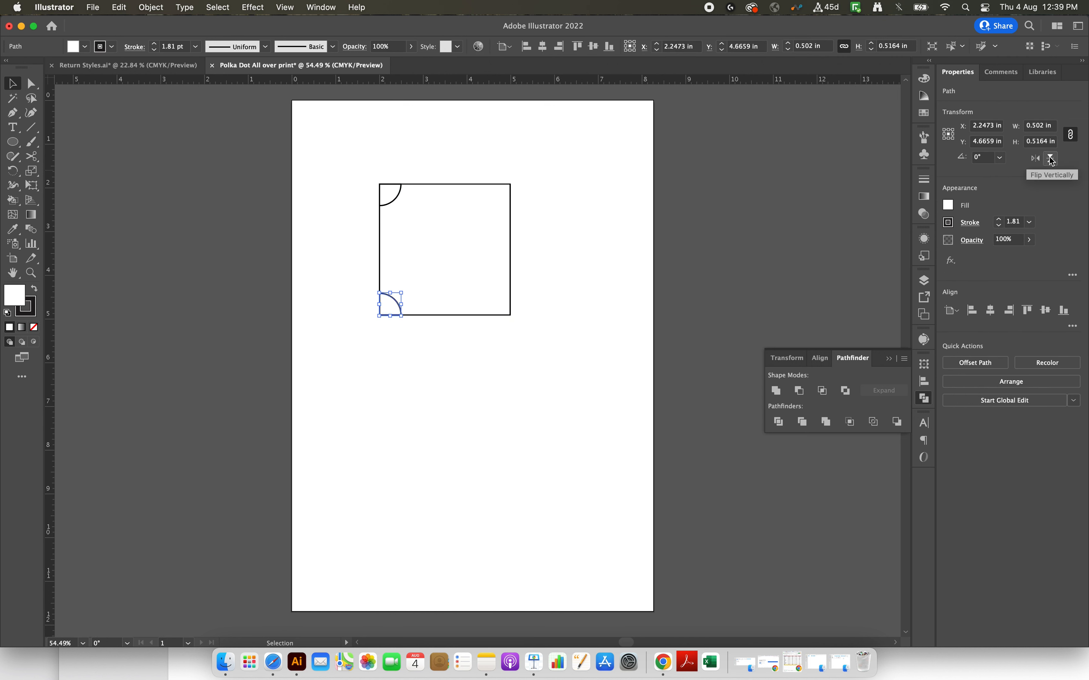
Step: Copy both quarter circles to the outside of the square's right edge, level with the originals, and flip the copies horizontally
left_click(515, 407)
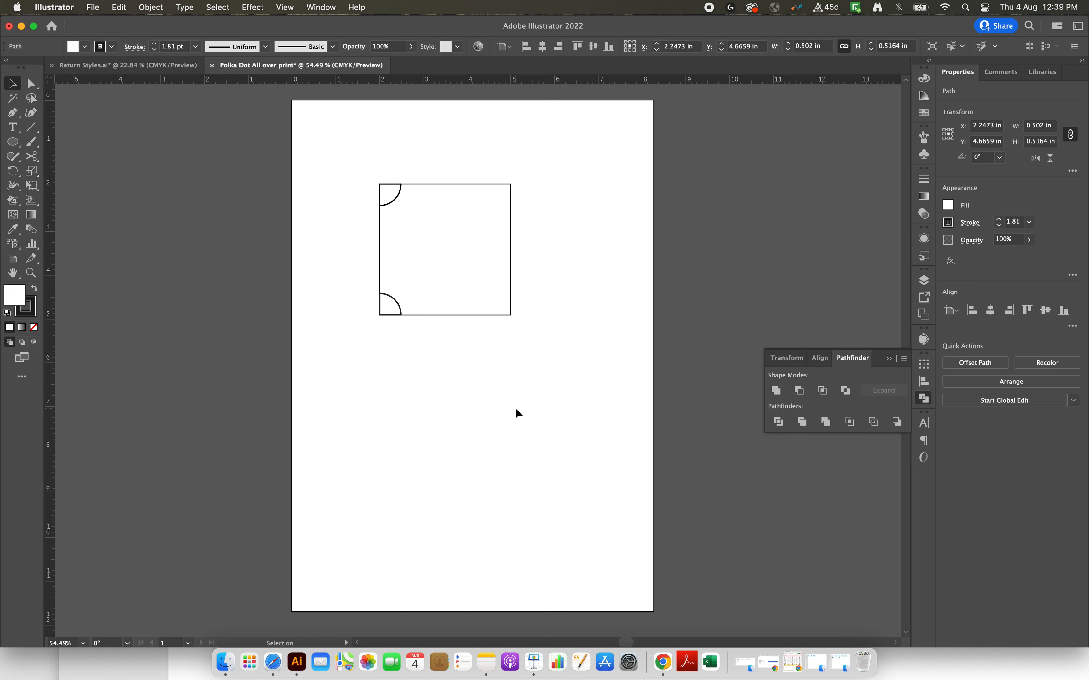
left_click(397, 300)
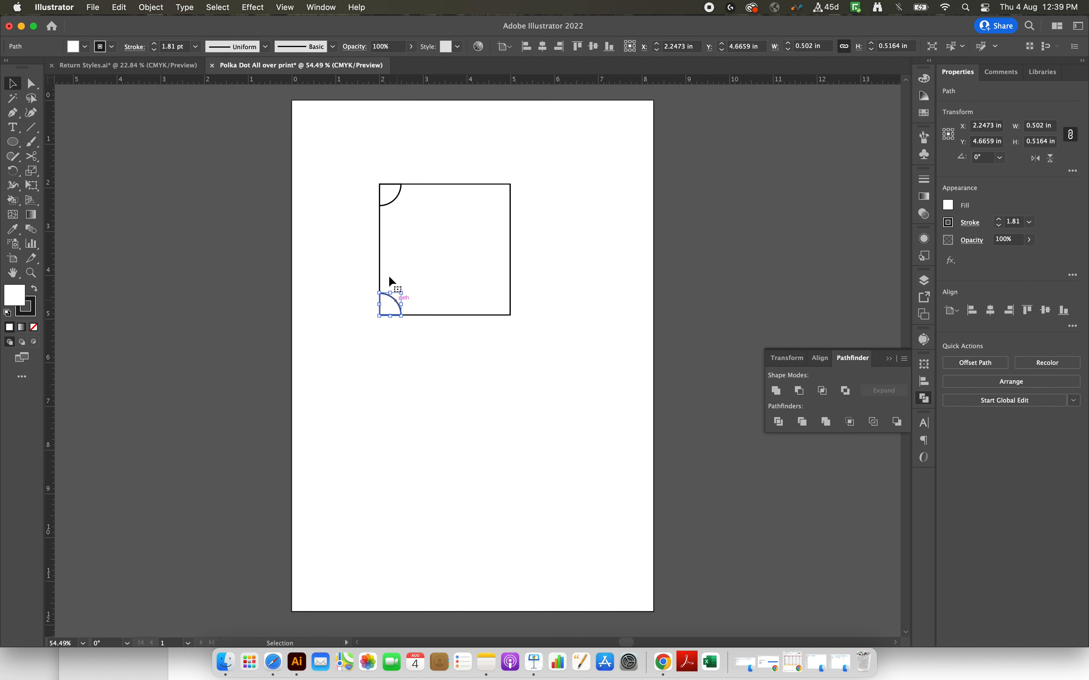
left_click(392, 201, "shift")
left_click_drag(391, 199, 547, 203)
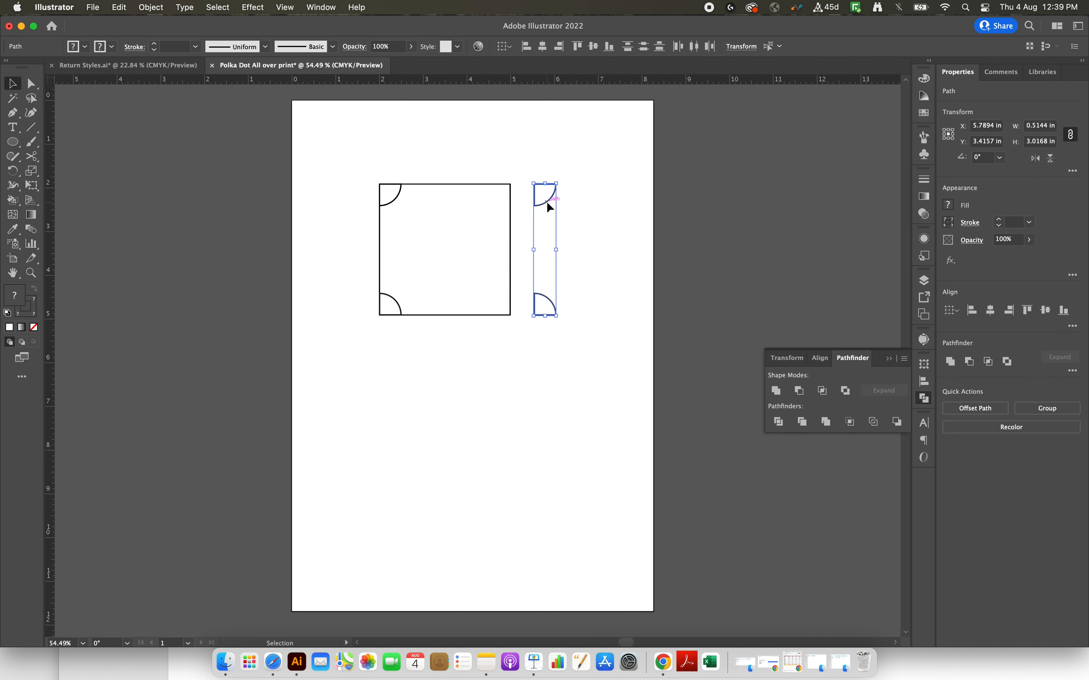
key("a")
key("v")
left_click(1035, 160)
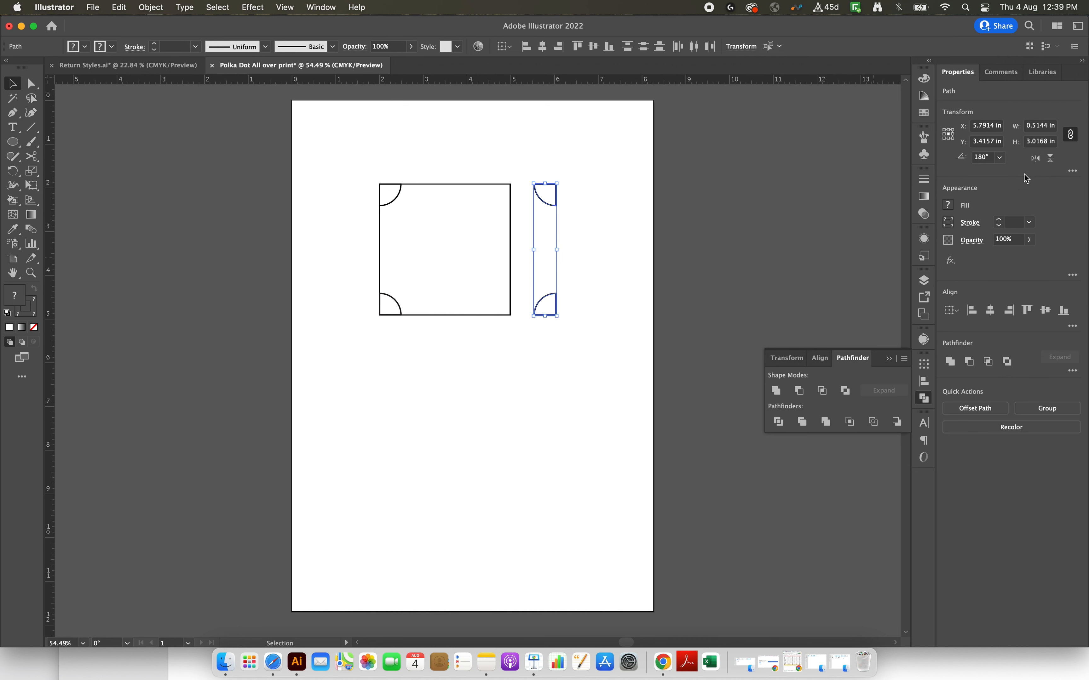
Step: Align the flipped quarter circles to the square's right edge, using the square as key object
left_click(497, 184, "shift")
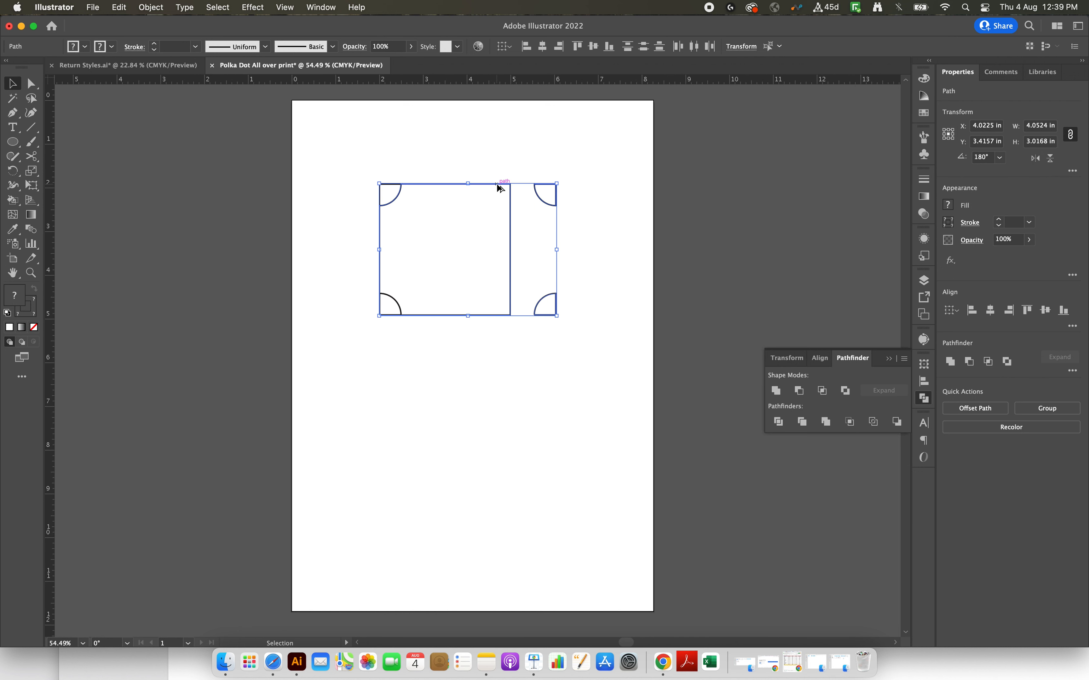
left_click(497, 184)
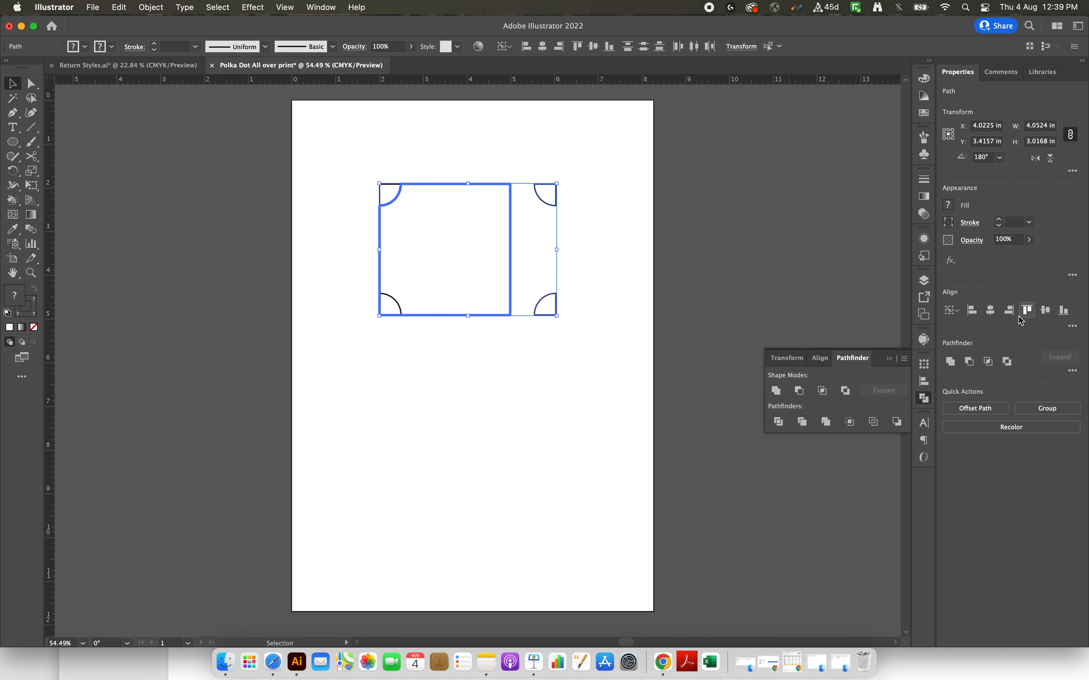
left_click(1009, 310)
left_click(602, 404)
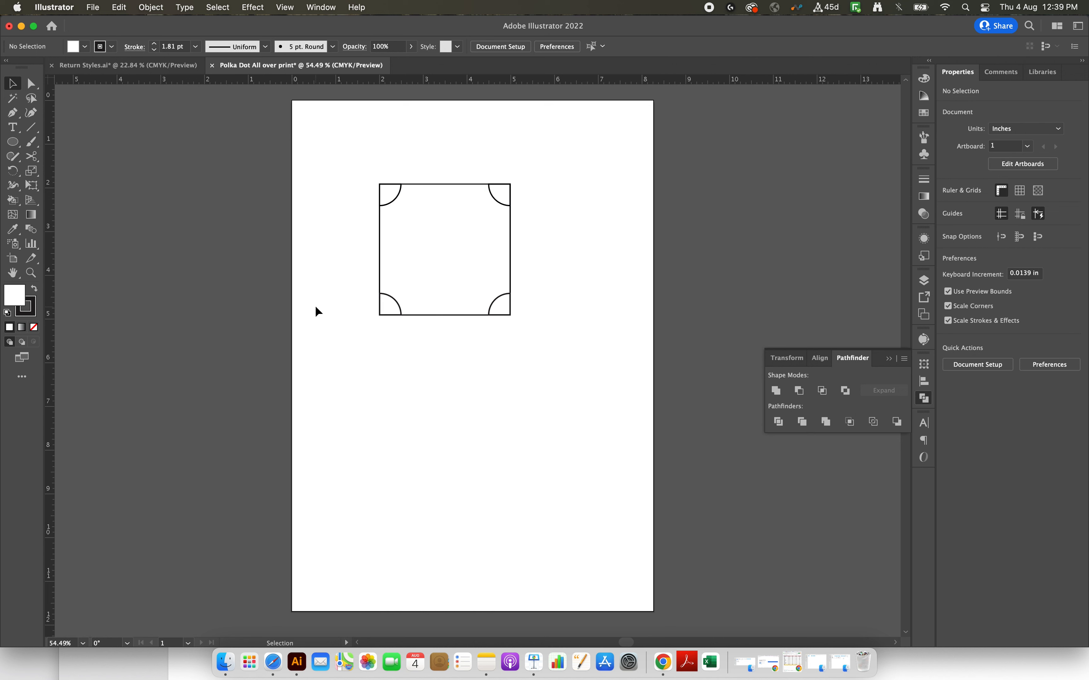
Step: Draw a circle below the square and set its width to 1 in with proportions kept
left_click(13, 143)
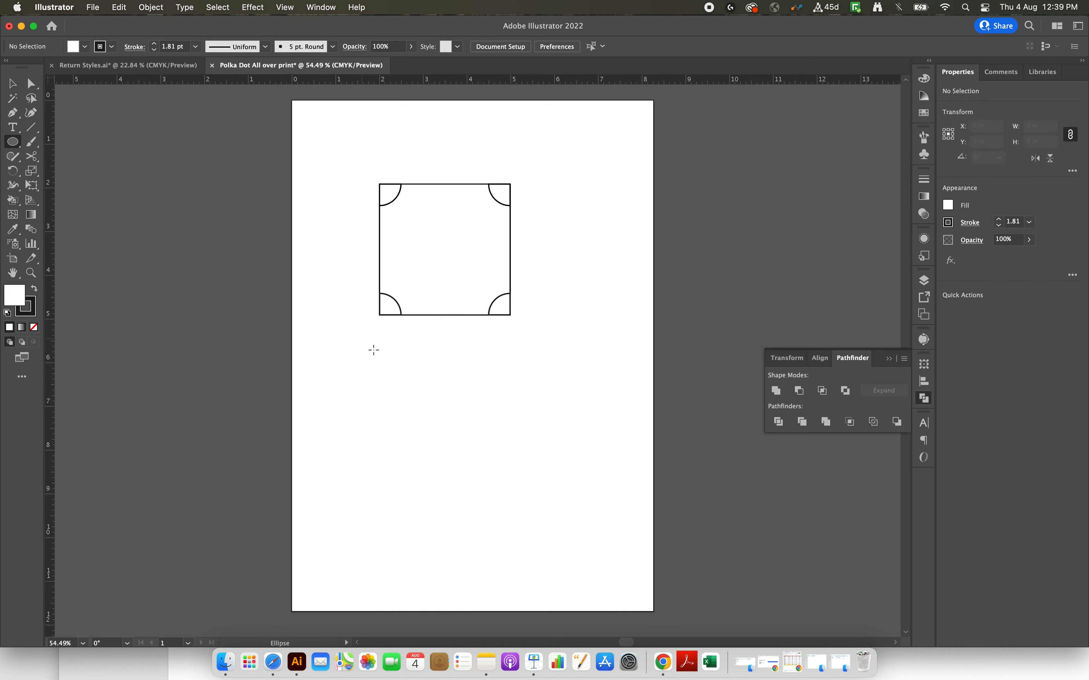
left_click_drag(375, 373, 399, 396)
left_click(1039, 127)
type("1")
key("Return")
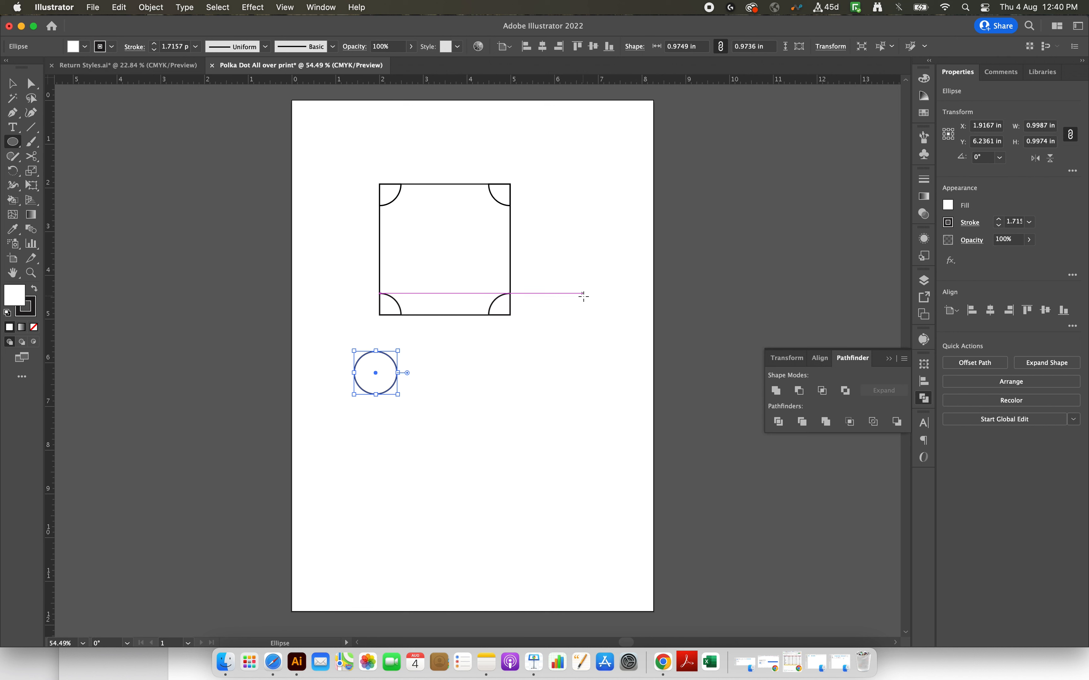
key("v")
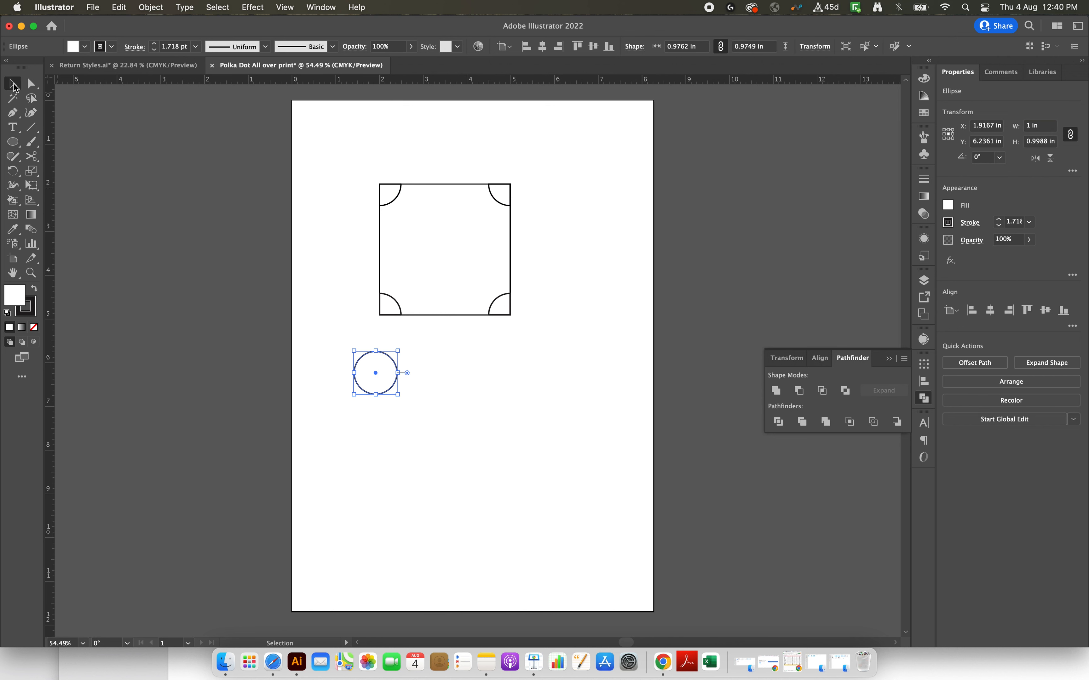
Step: Centre the circle horizontally and vertically on the square, and delete the square outline
left_click(352, 395)
left_click(358, 386)
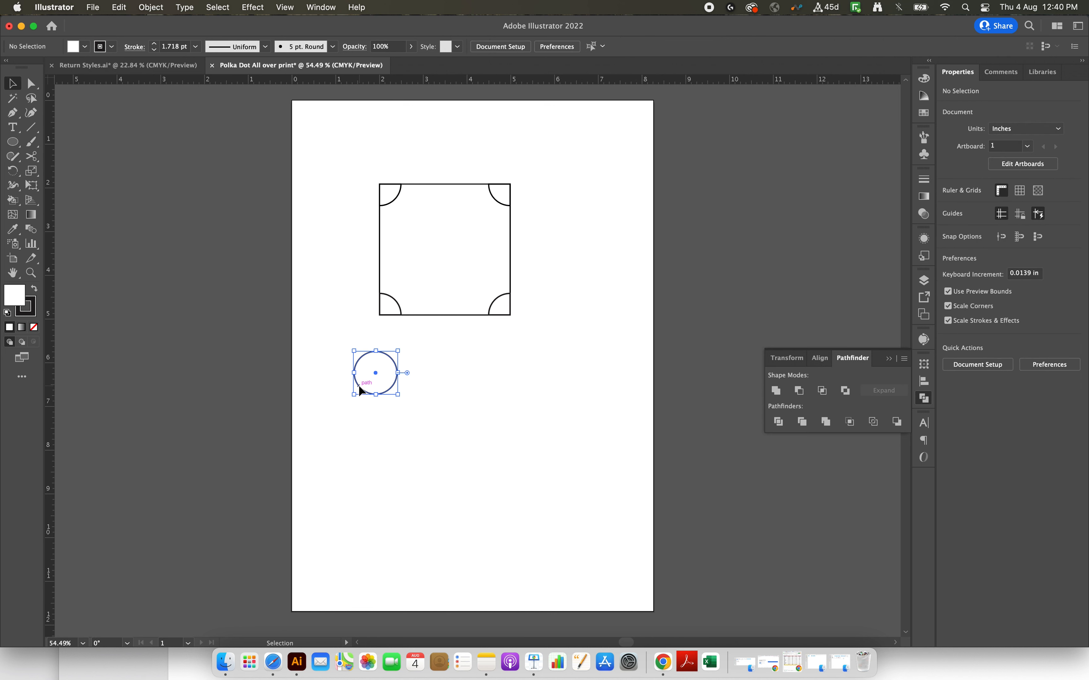
left_click(434, 316, "shift")
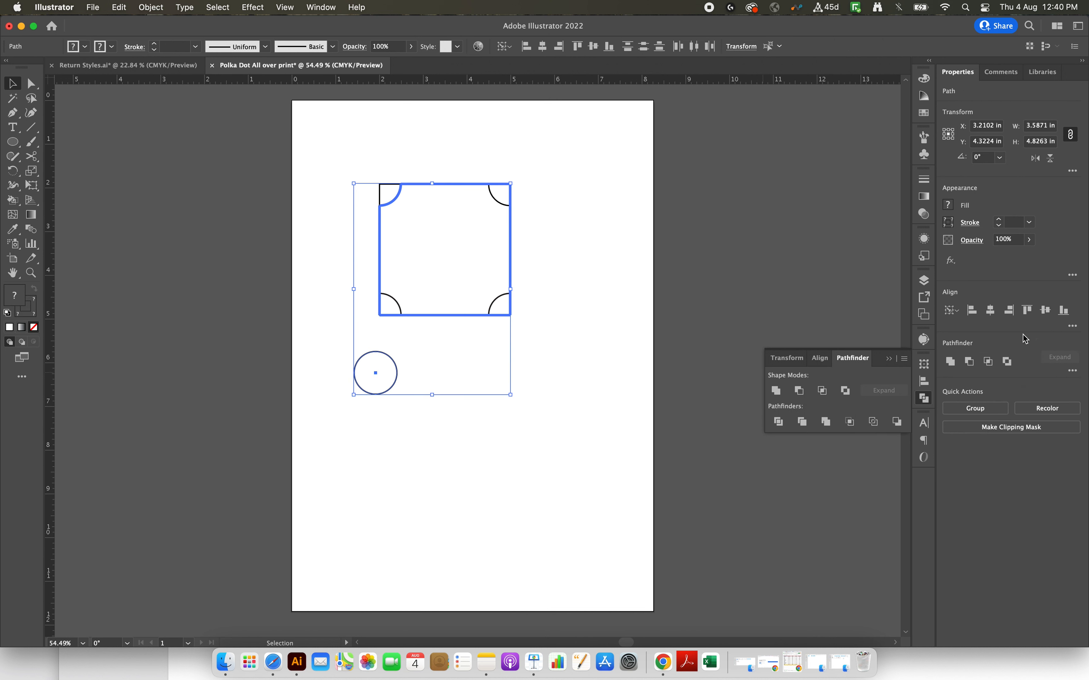
left_click(991, 311)
left_click(1047, 311)
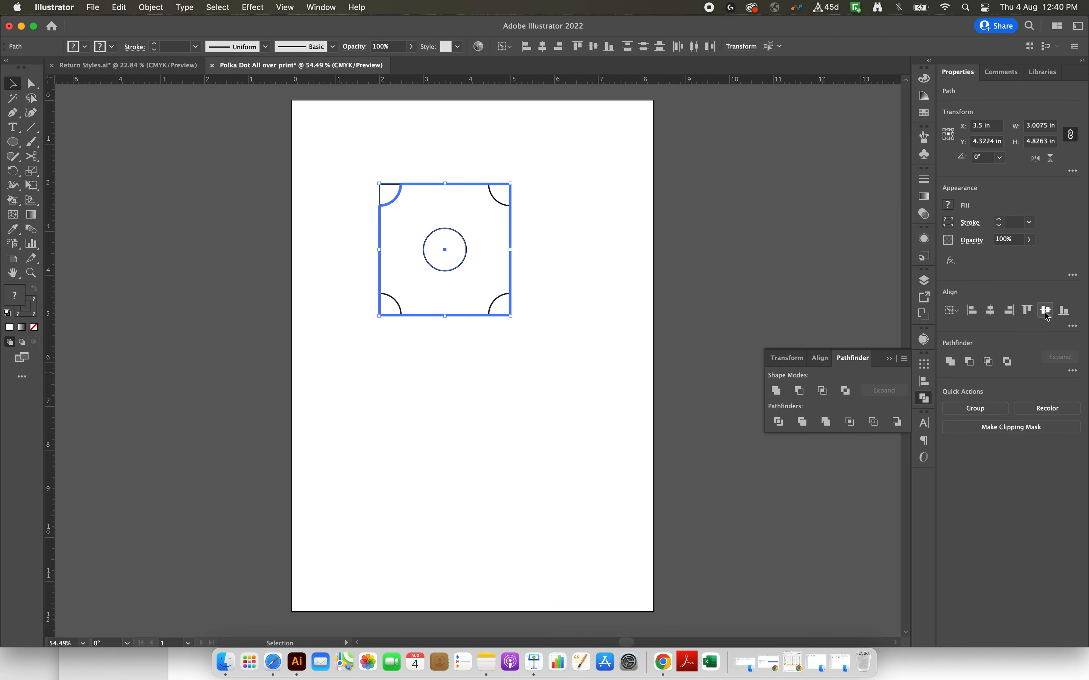
left_click(514, 452)
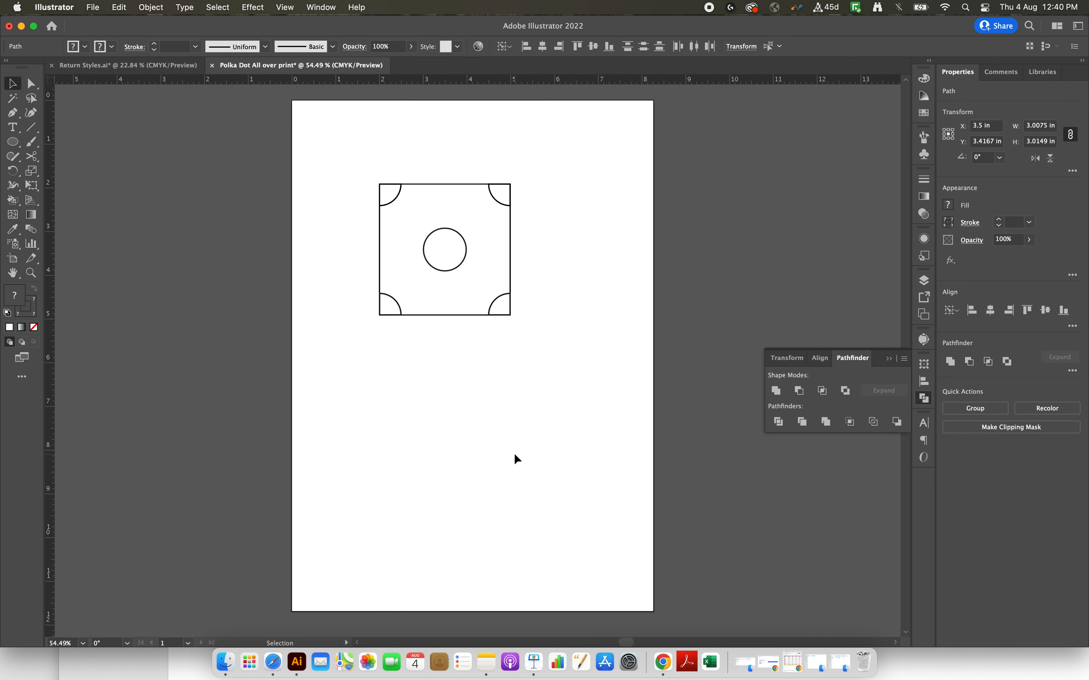
left_click(447, 315)
key("Delete")
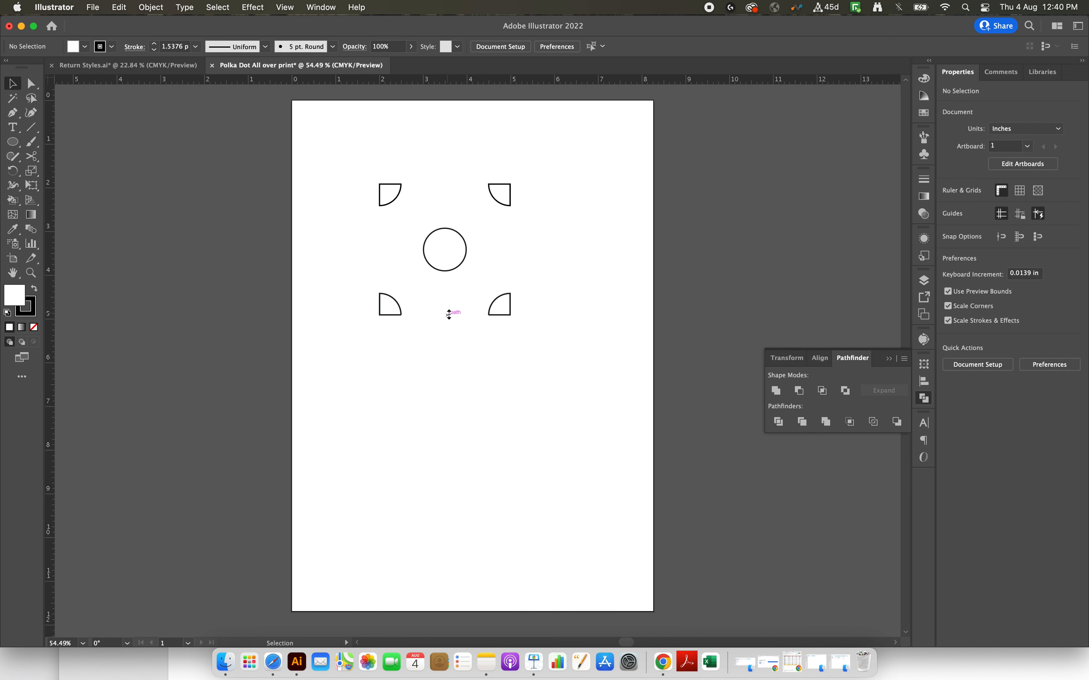
Step: Fill the centre circle and the four corner quarter circles with black and remove their stroke
left_click_drag(370, 375, 545, 148)
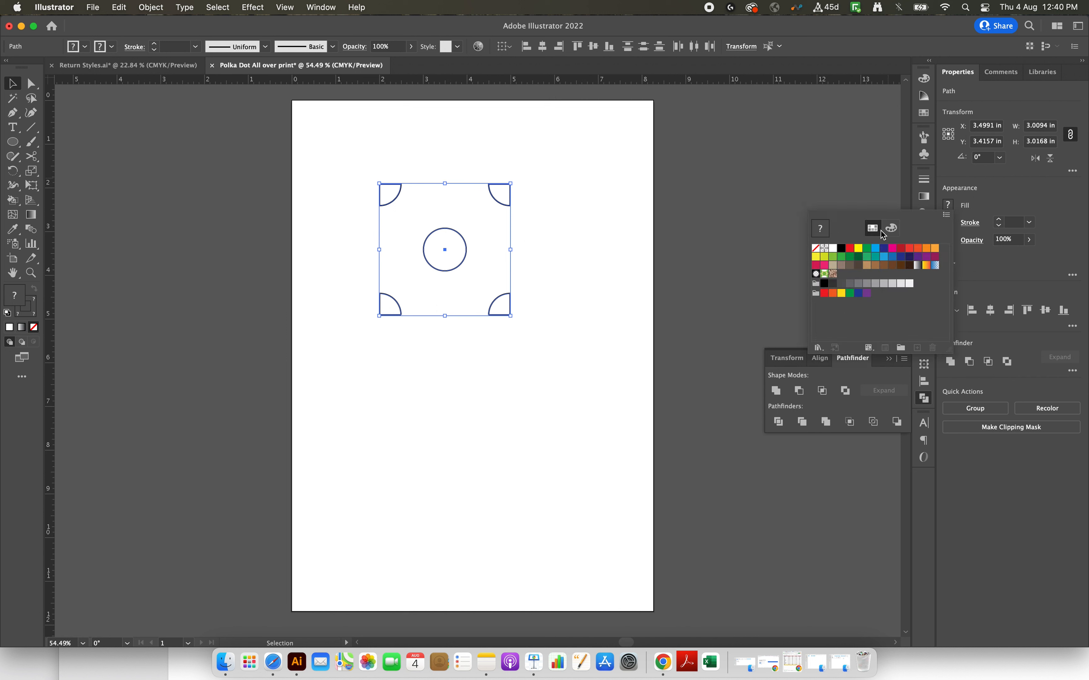
left_click(841, 249)
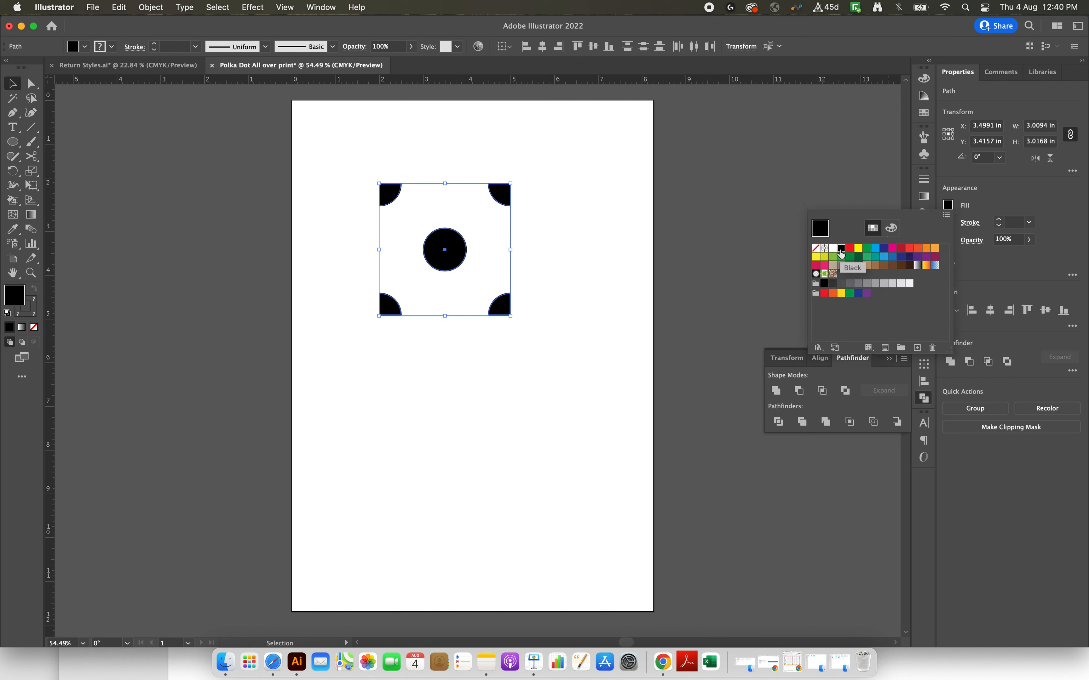
left_click(945, 223)
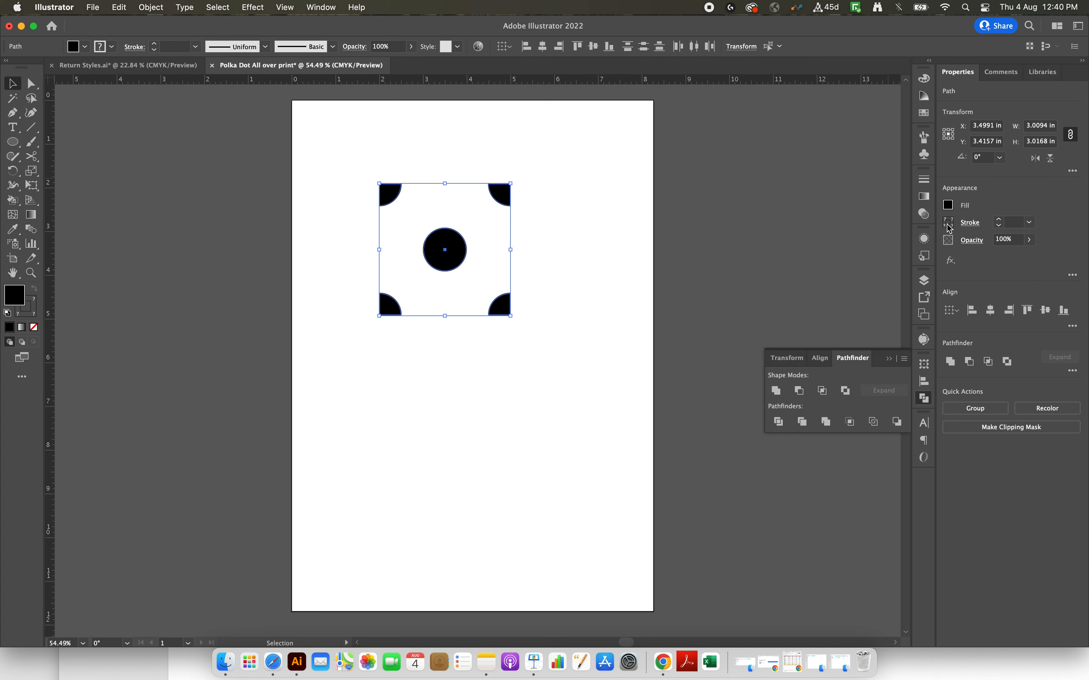
left_click(949, 227)
left_click(815, 266)
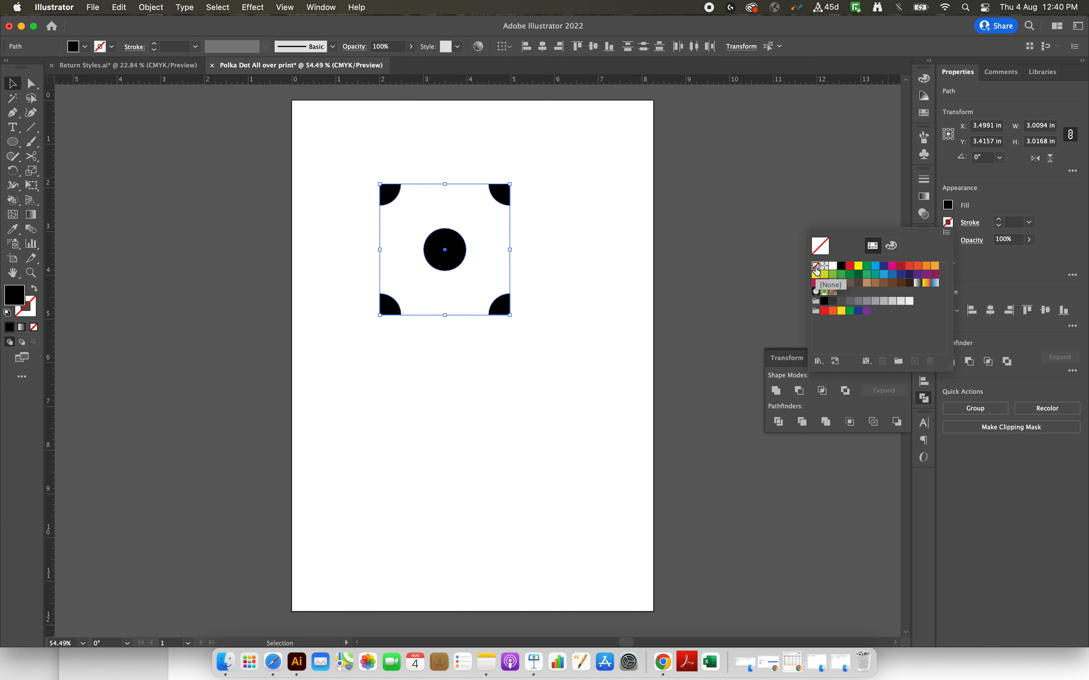
left_click(995, 208)
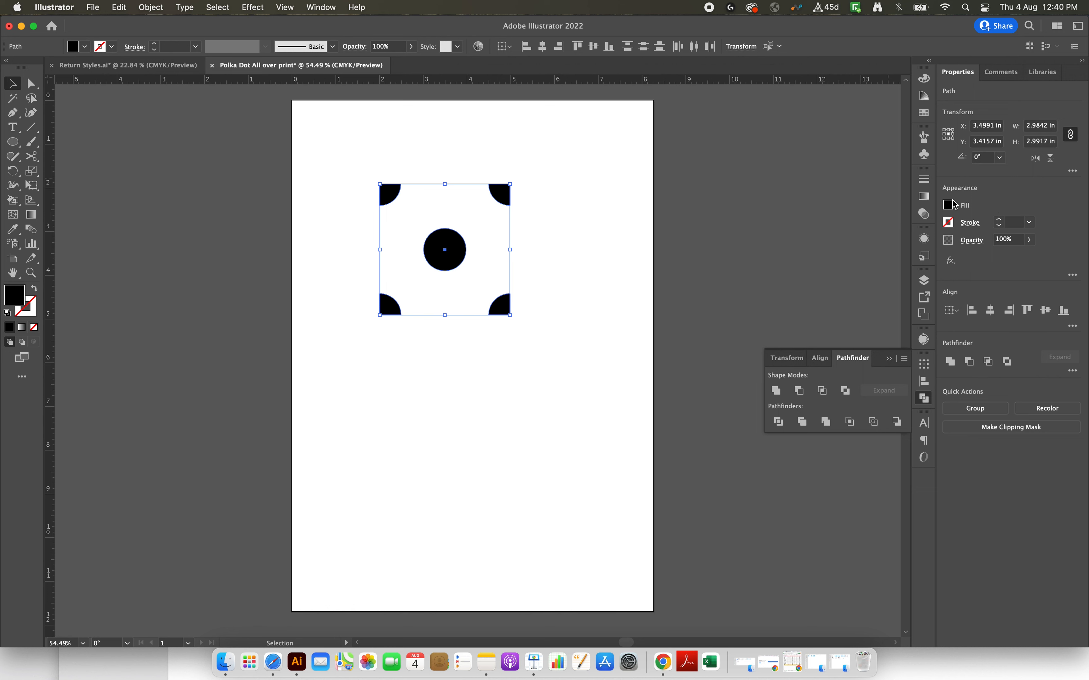
Step: Group the circle with the four quarter circles and move the group towards the middle of the artboard
left_click(539, 359)
left_click_drag(566, 346, 369, 175)
key("super+g")
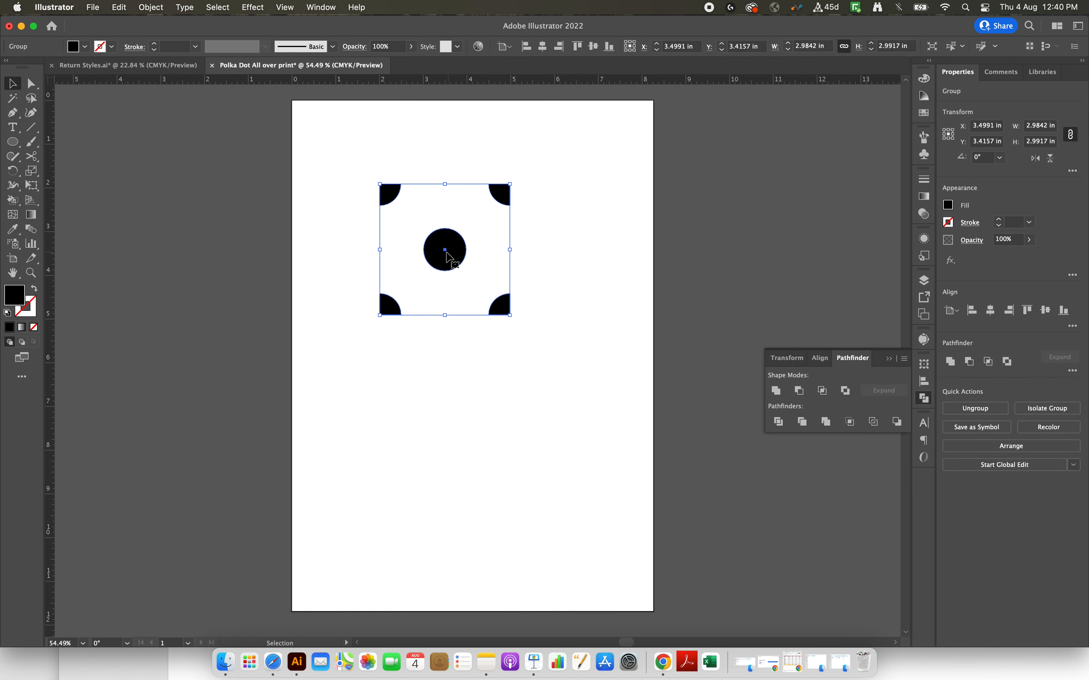
left_click_drag(446, 252, 469, 328)
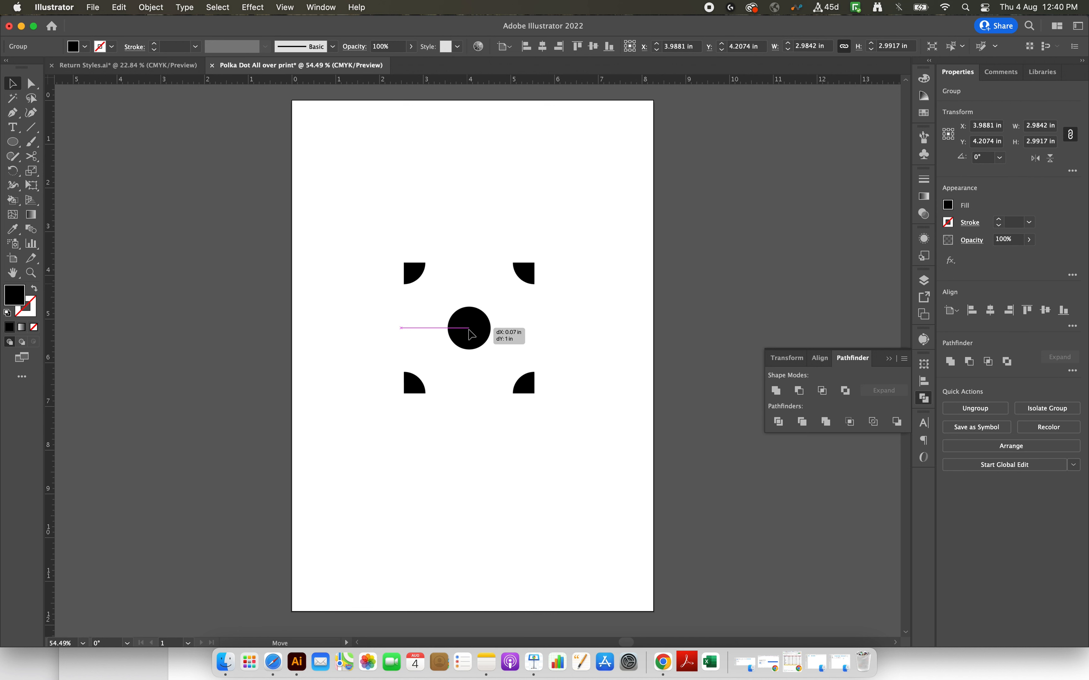
left_click(335, 325)
left_click(469, 337)
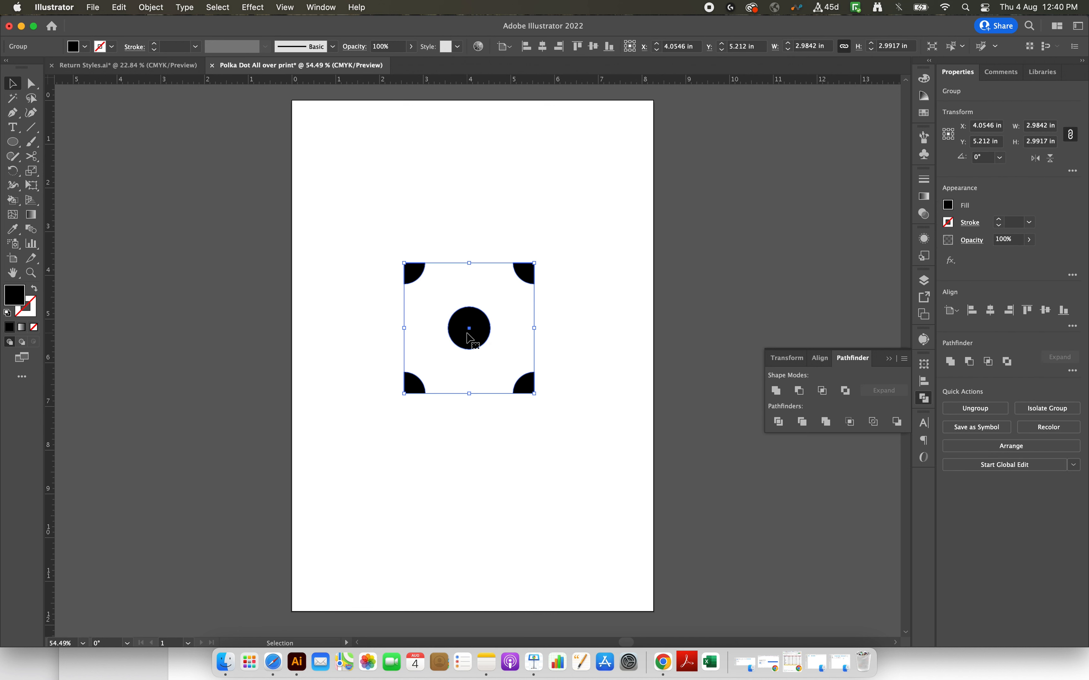
Step: Make a pattern swatch from the dot group with the default Grid tile settings and finish pattern editing
left_click(153, 11)
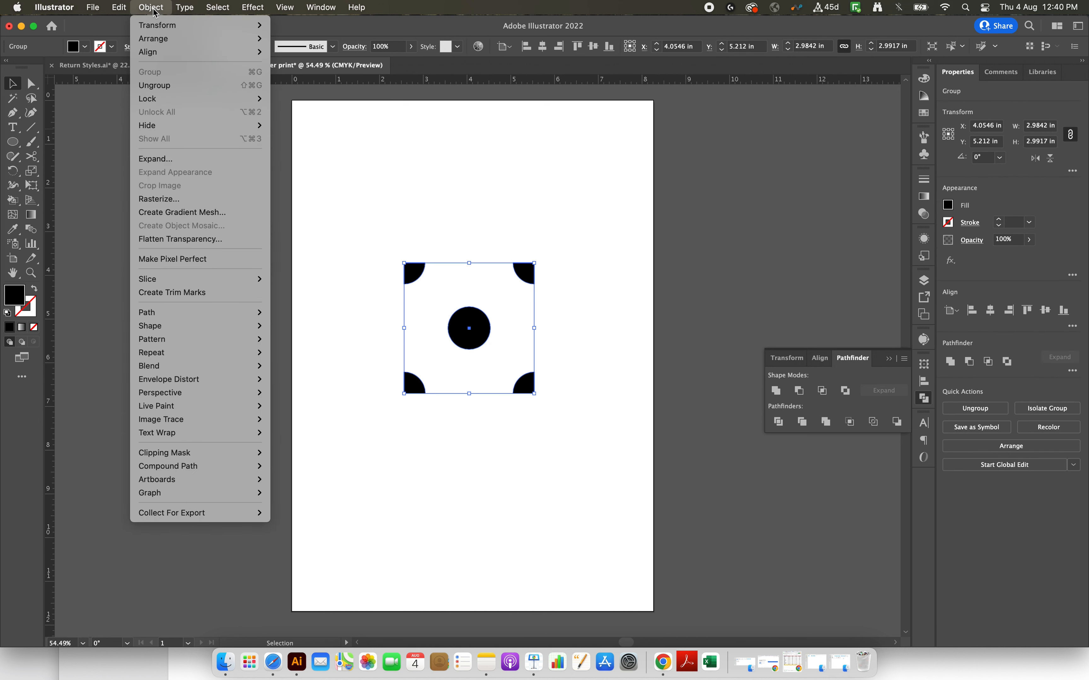
mouse_move(157, 345)
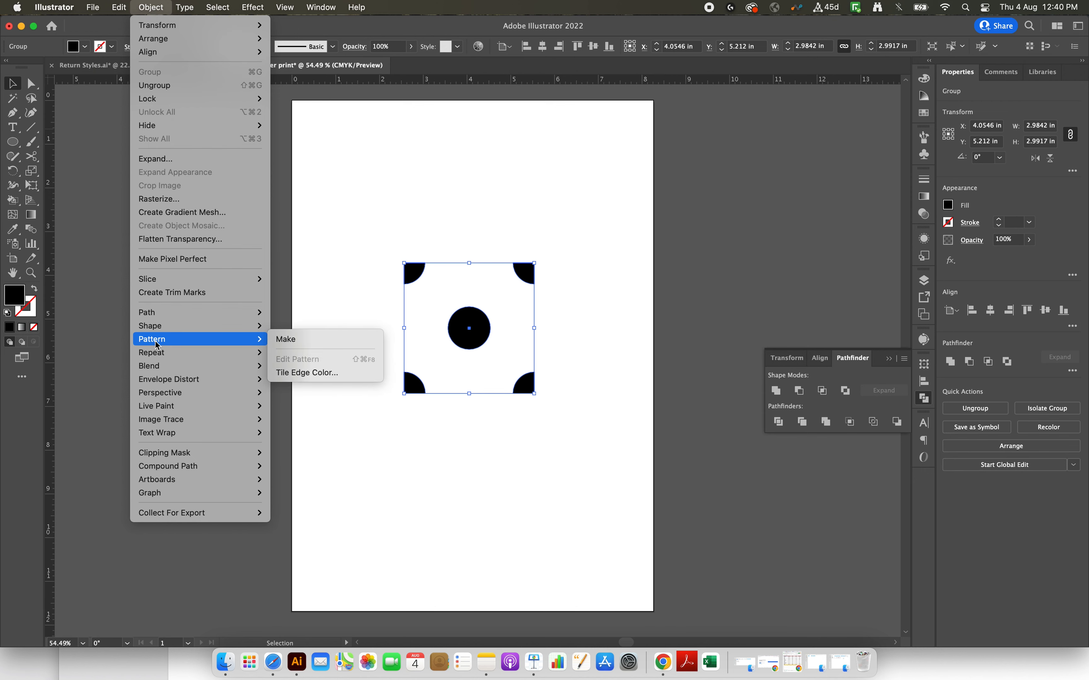
left_click(288, 340)
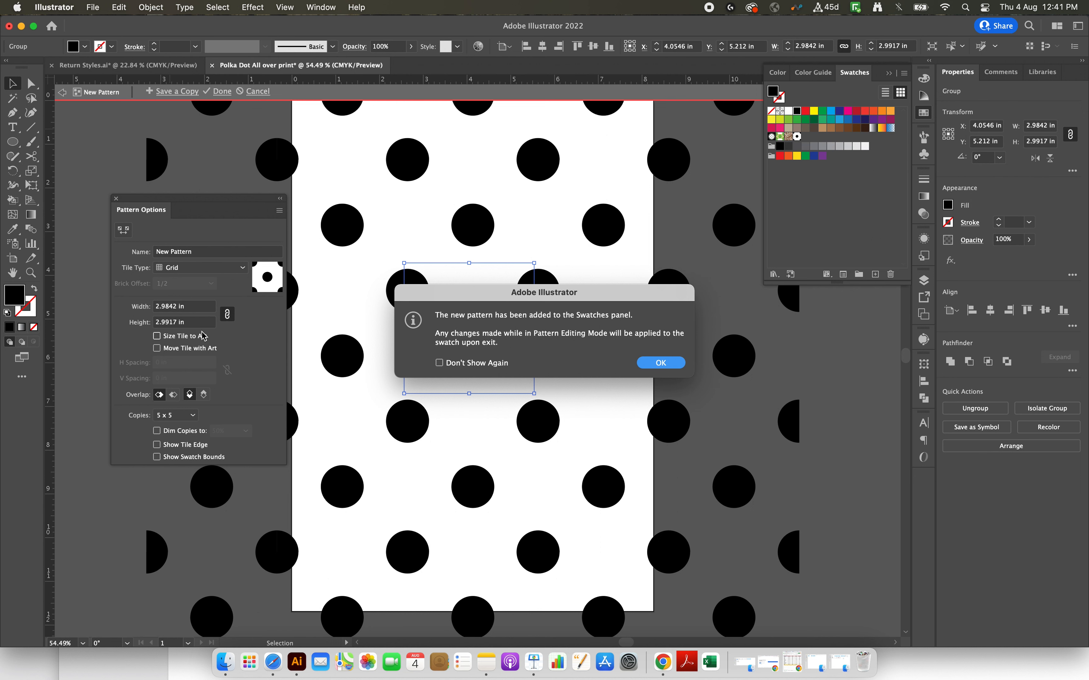
left_click(661, 362)
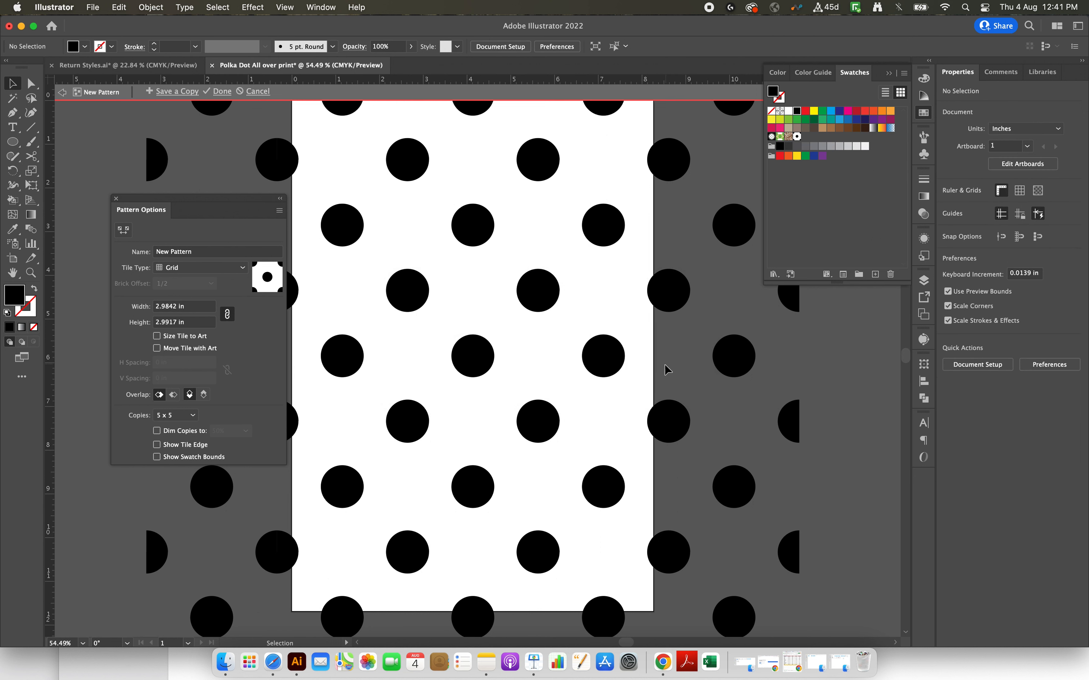
left_click(116, 199)
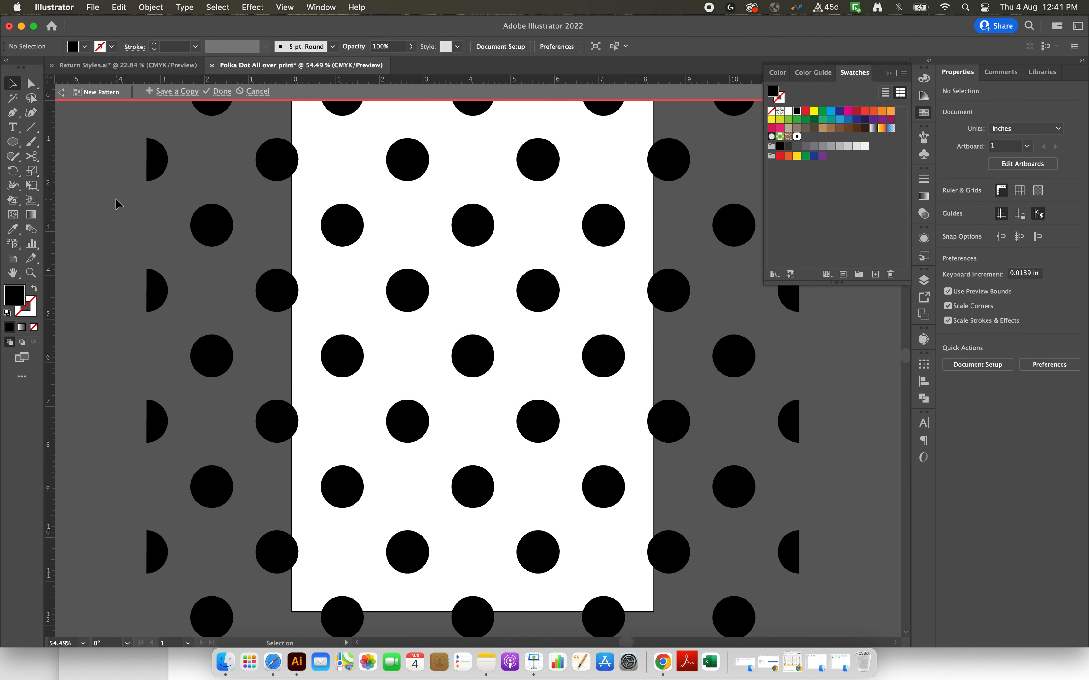
left_click(222, 92)
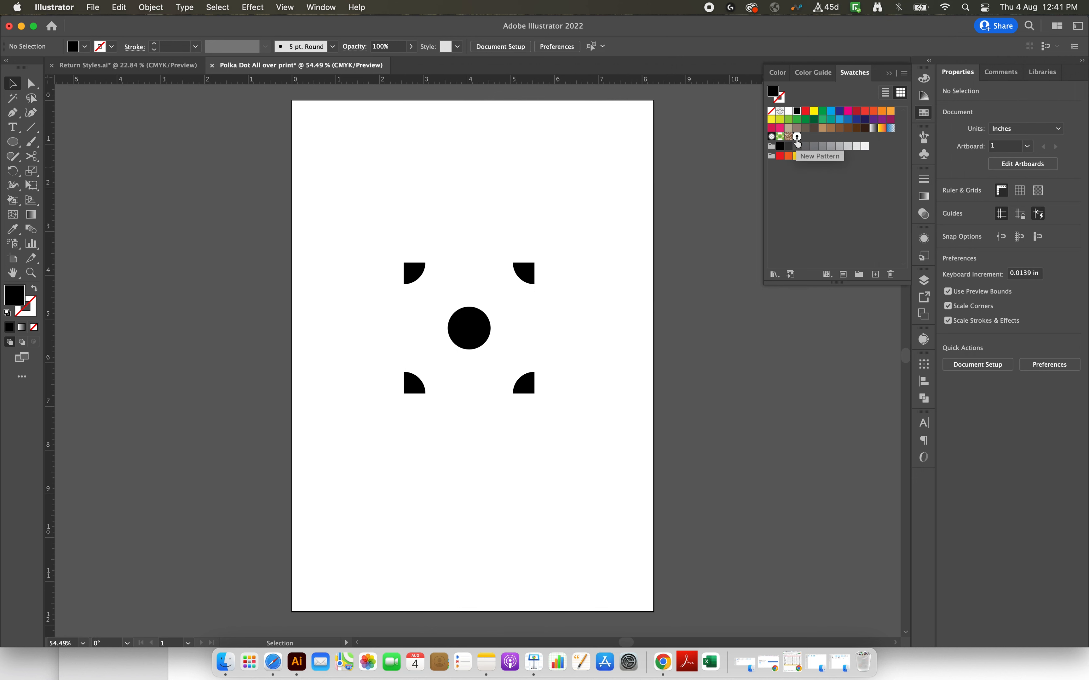
Step: Delete the original dot group and draw a rectangle covering the whole artboard, 8.2677 by 11.6929 in
left_click(527, 282)
key("Delete")
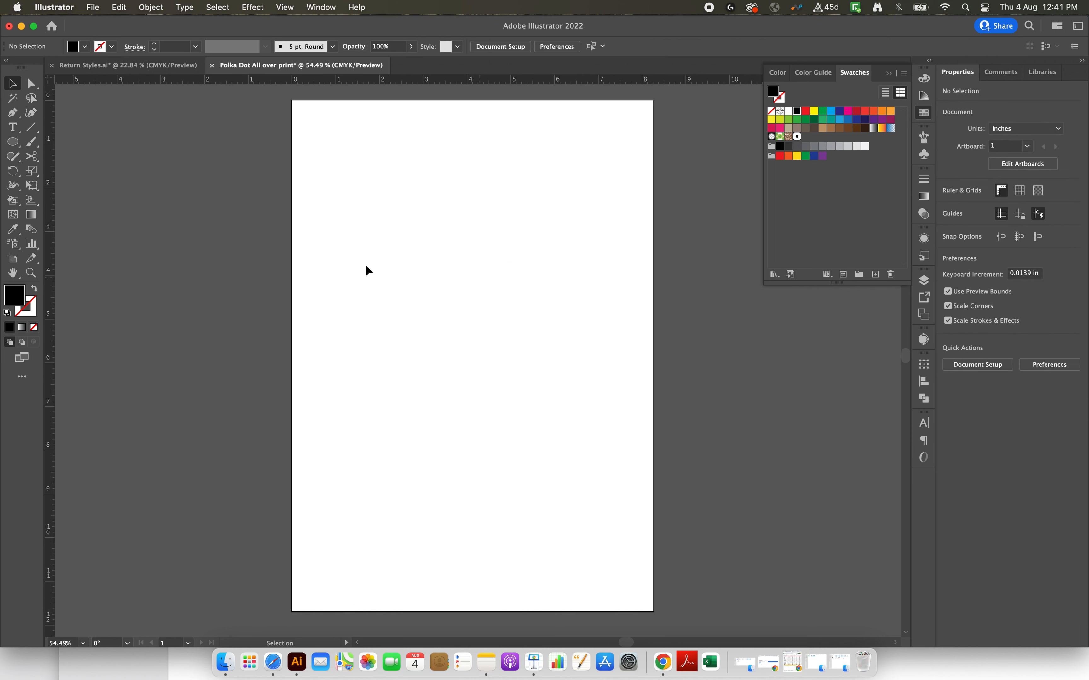
left_click(13, 142)
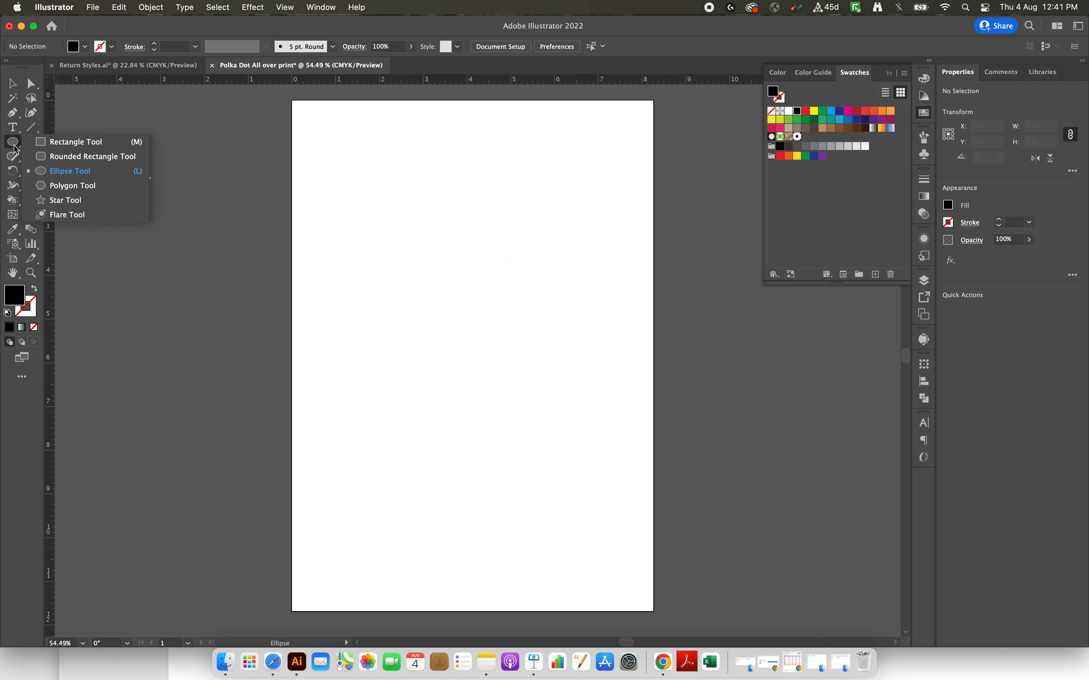
left_click(68, 142)
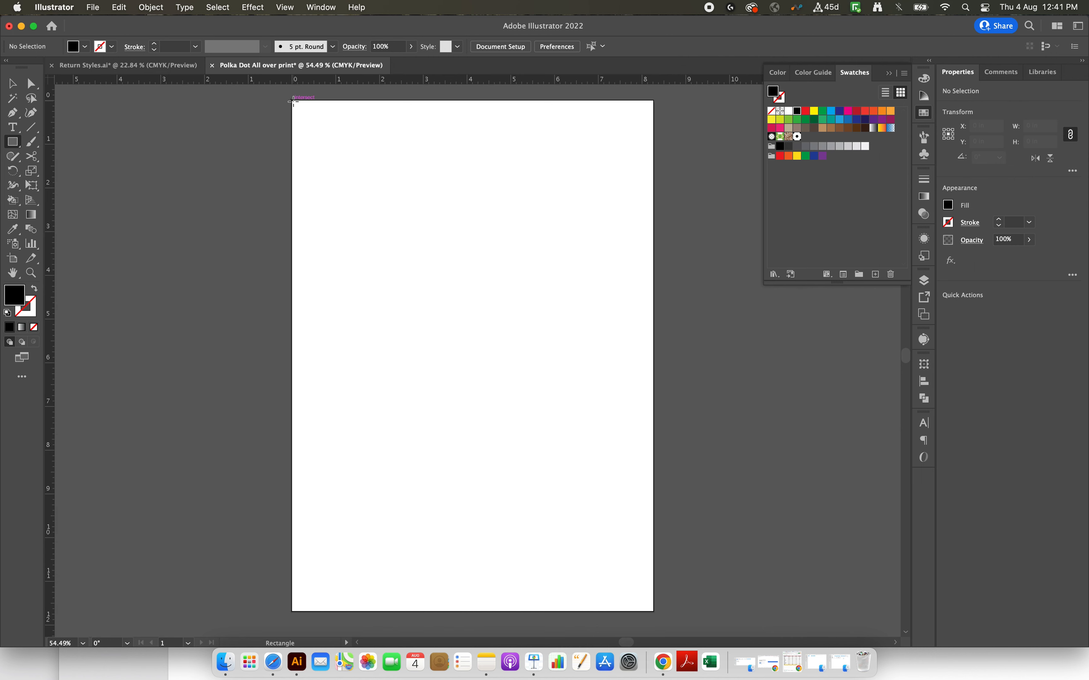
left_click_drag(292, 101, 652, 611)
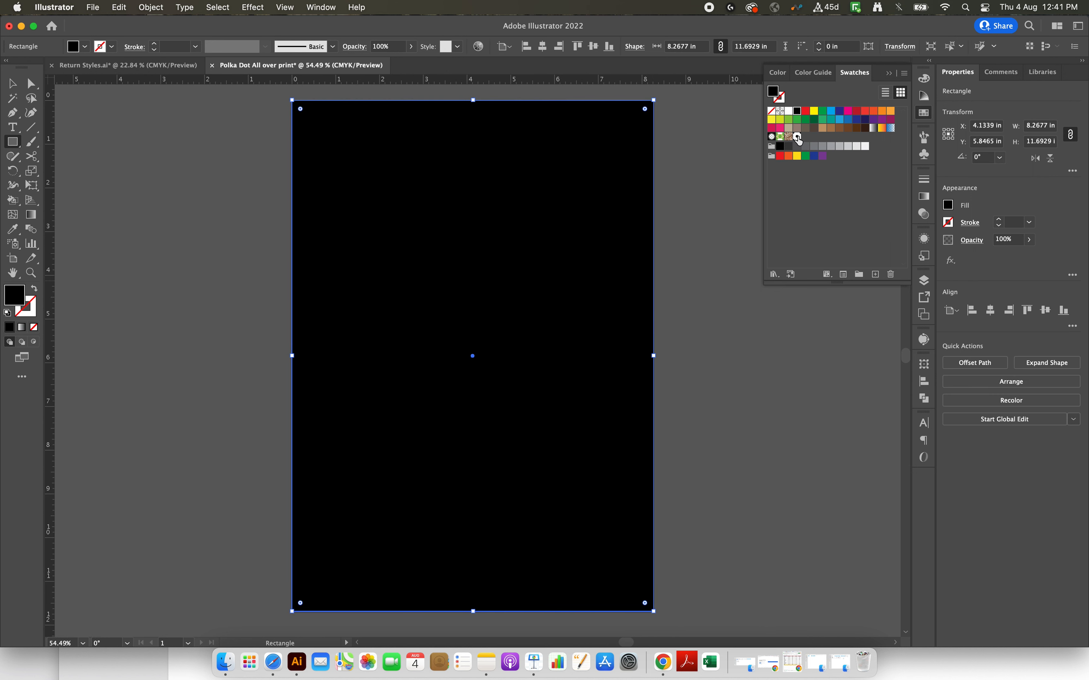
Step: Fill the artboard-sized rectangle with the New Pattern polka dot swatch and deselect it
left_click(797, 137)
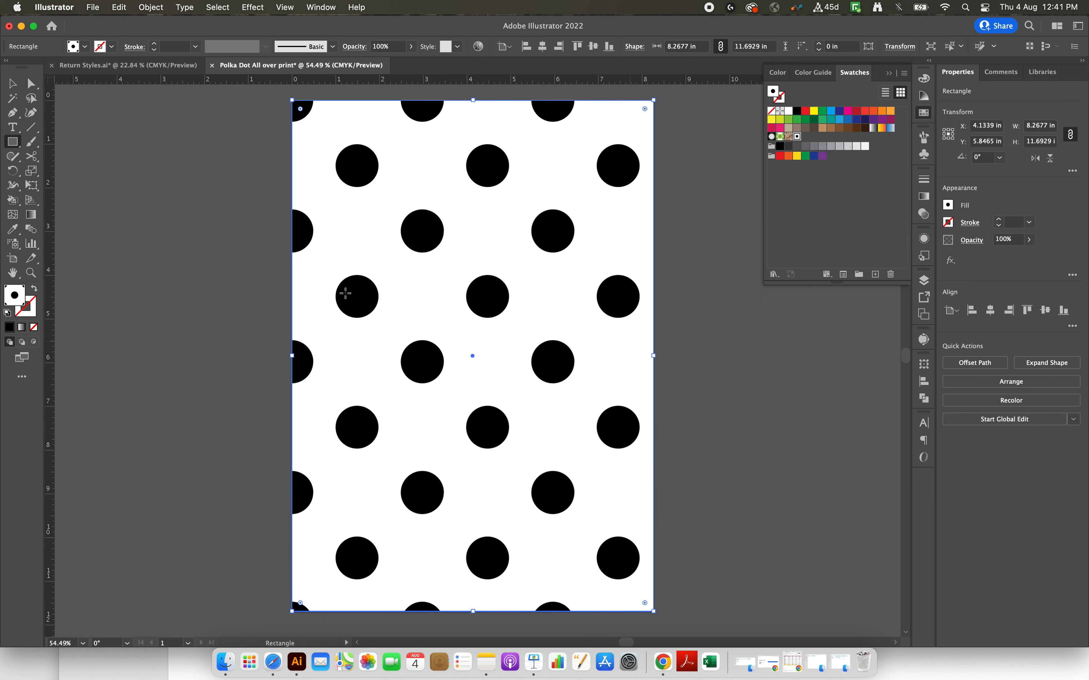
left_click(15, 84)
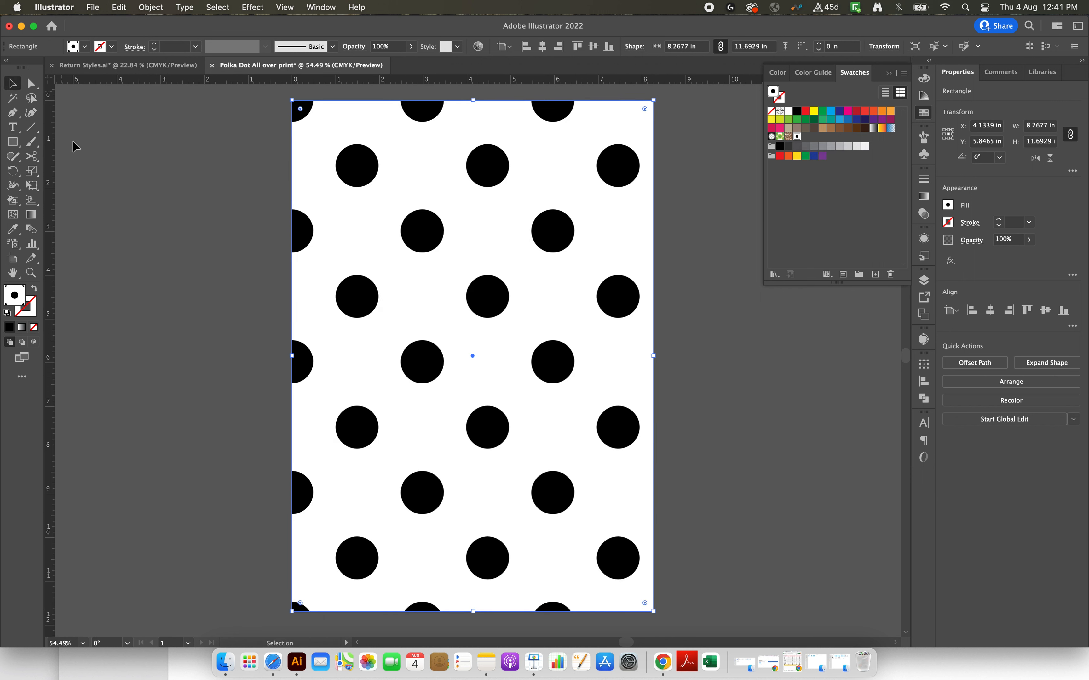
left_click(114, 217)
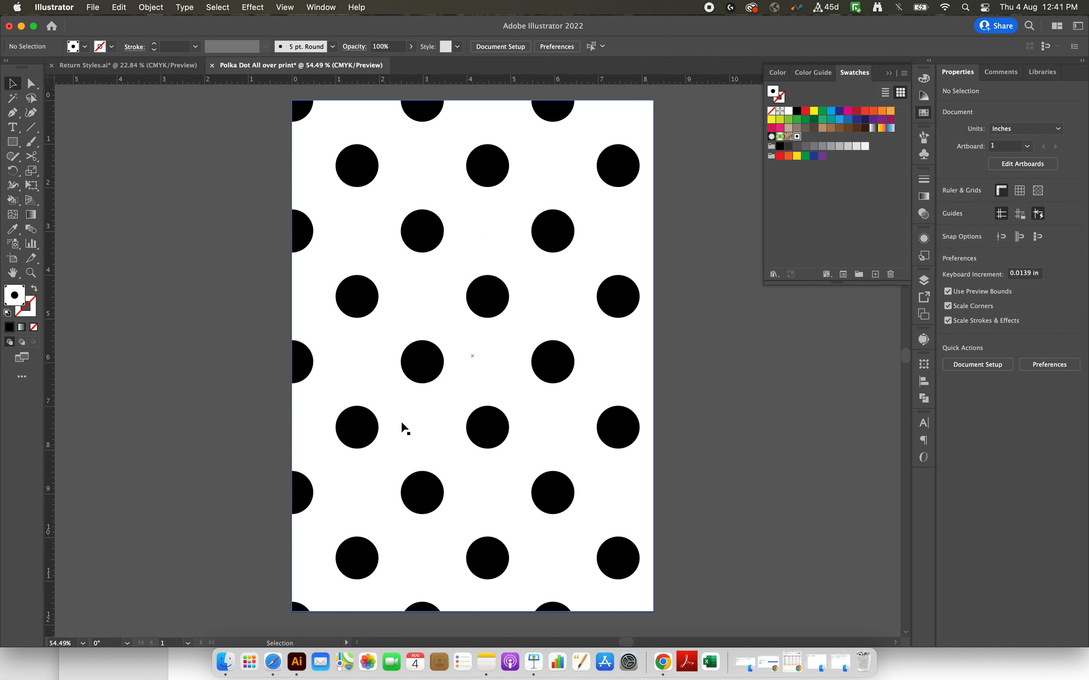
left_click(422, 369)
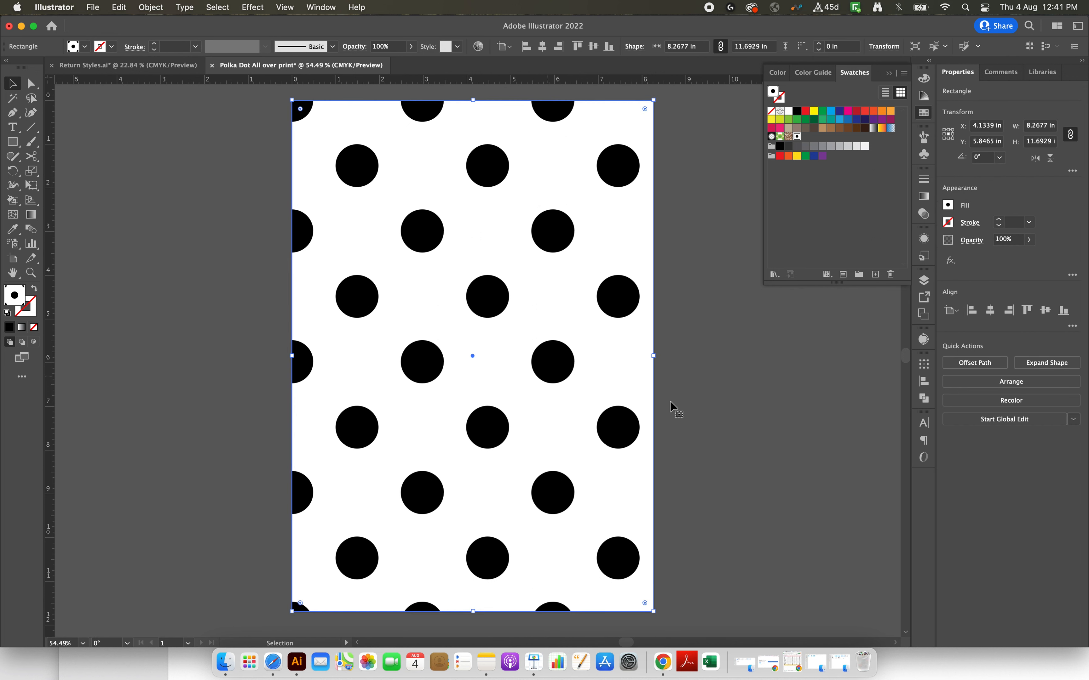
left_click(740, 420)
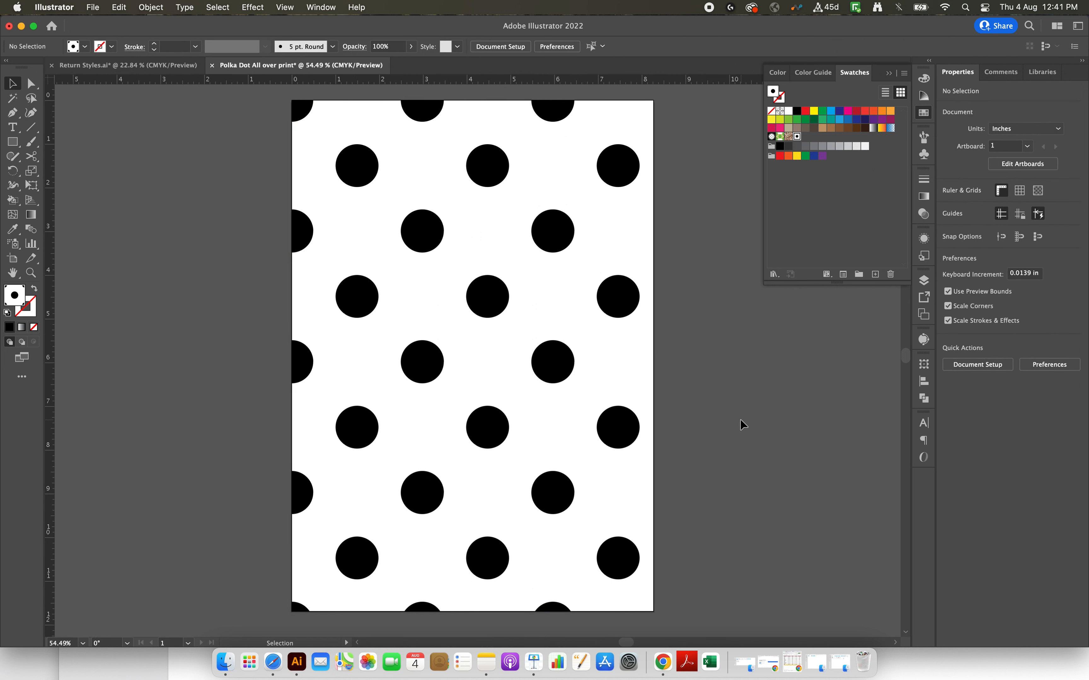